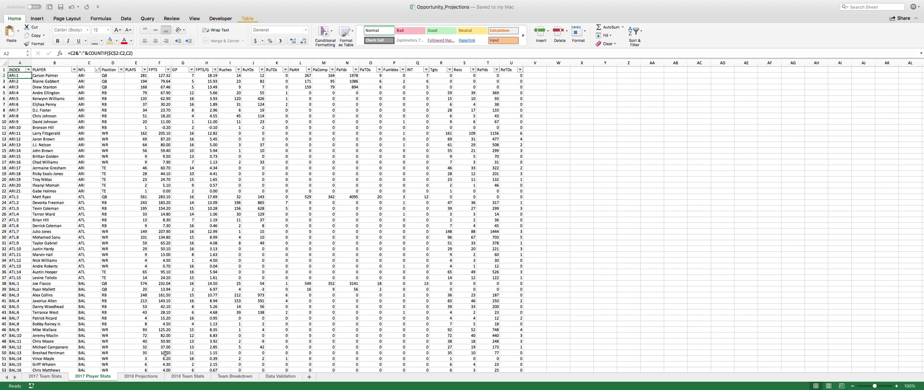
- Select the whole team table on the 2017 Team Stats sheet, check its table name, and dismiss the Java notice
{"action": "left_click", "coordinate": [49, 379]}
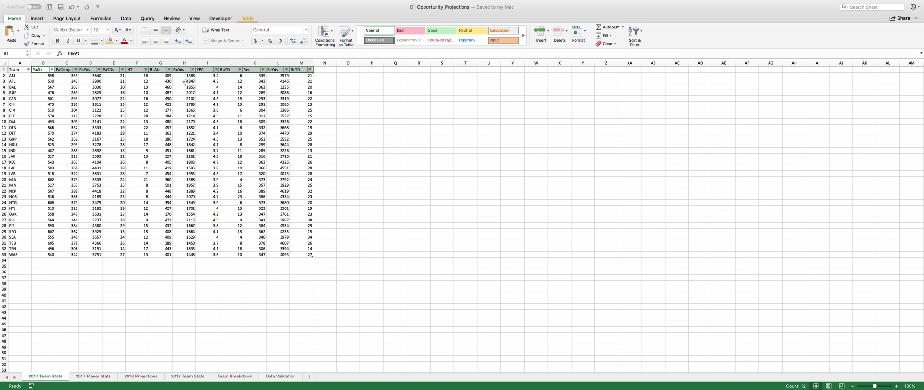
{"action": "left_click", "coordinate": [72, 76]}
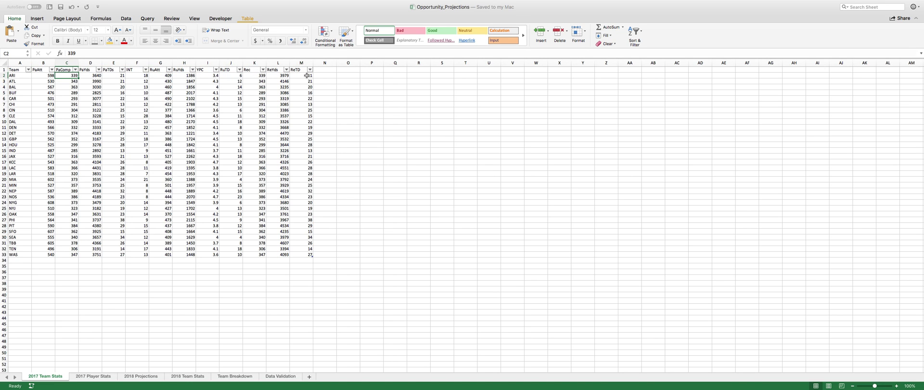
{"action": "left_click_drag", "start_coordinate": [20, 70], "coordinate": [307, 254]}
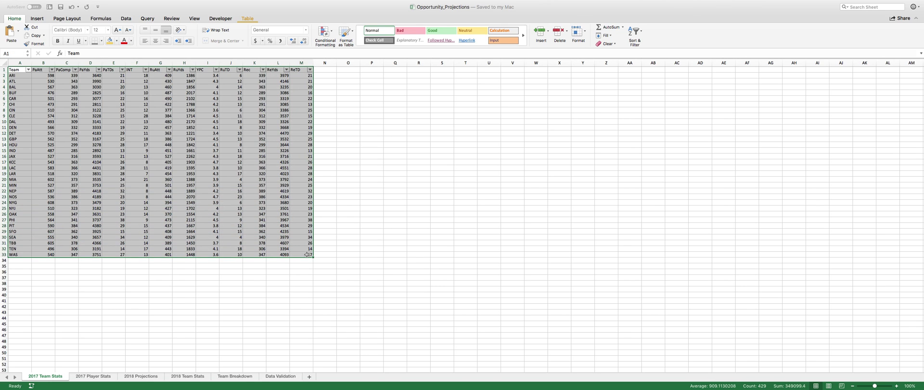
{"action": "left_click", "coordinate": [248, 18]}
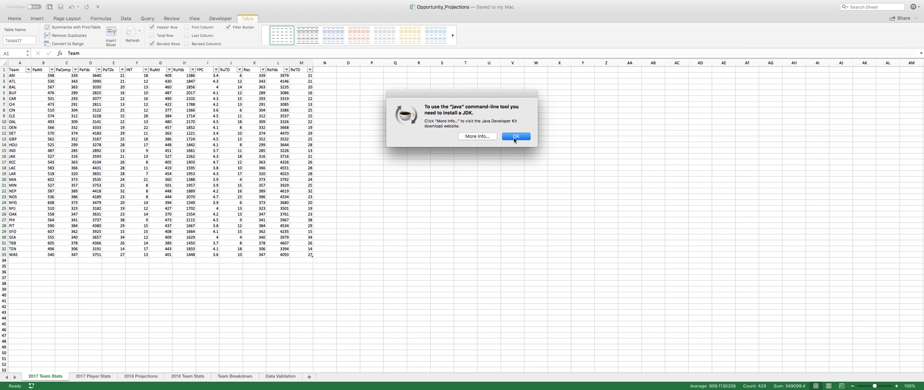
{"action": "left_click", "coordinate": [515, 136]}
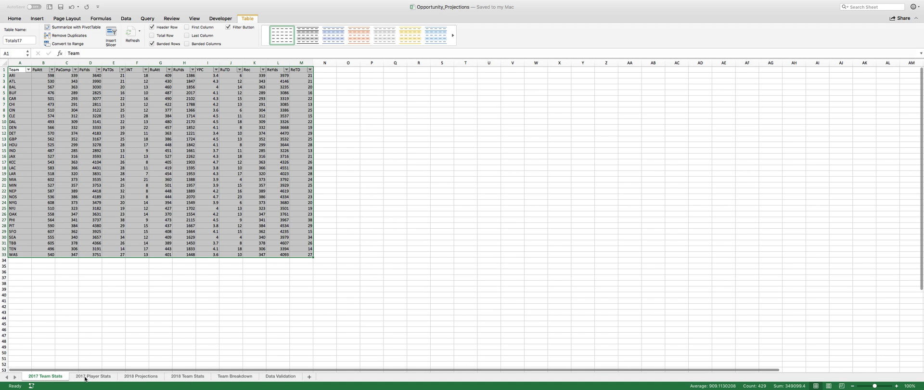
- Examine the 2017 Player Stats sheet by selecting its column headers and the entire player table, including its table name
{"action": "left_click", "coordinate": [85, 377]}
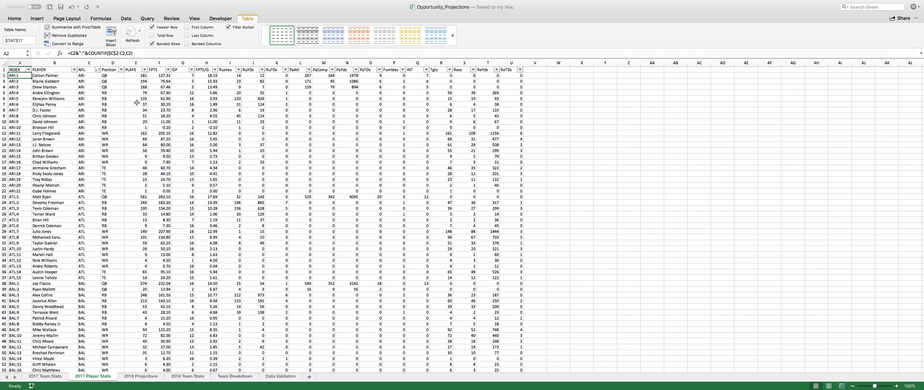
{"action": "left_click_drag", "start_coordinate": [62, 71], "coordinate": [207, 82]}
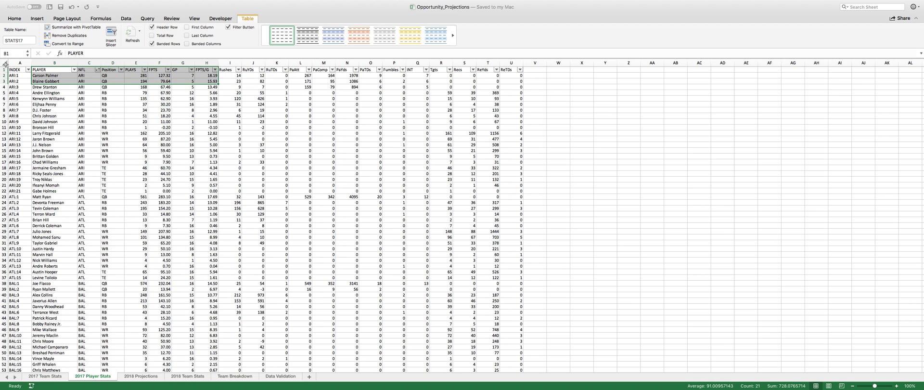
{"action": "left_click_drag", "start_coordinate": [18, 71], "coordinate": [524, 71]}
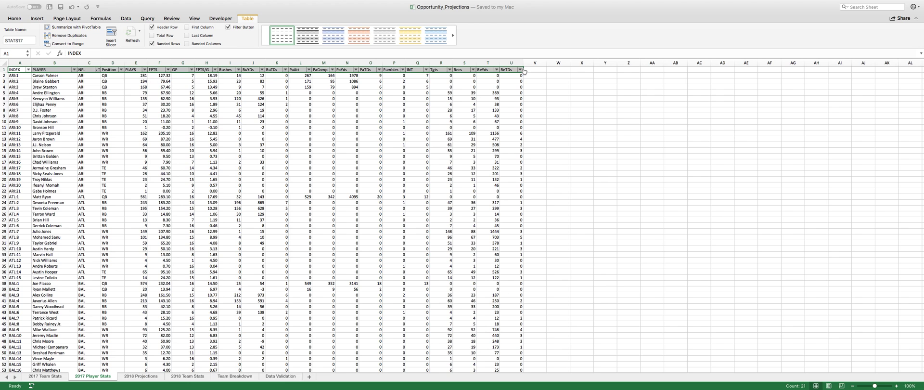
{"action": "key", "text": "super+a"}
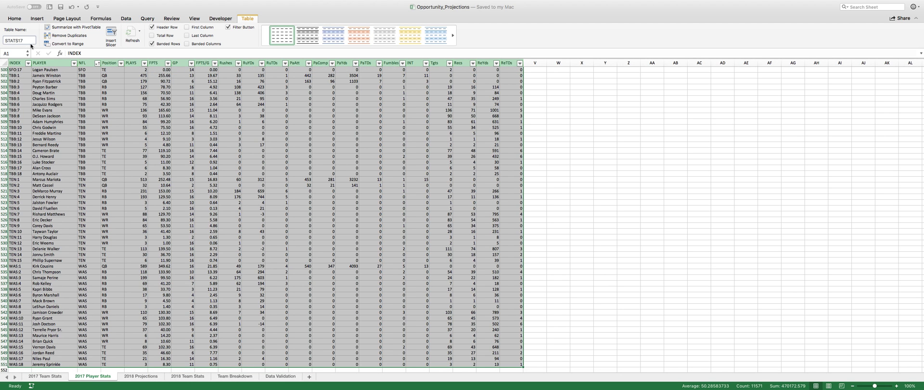
- Examine the player table and its headers on the 2018 Projections sheet
{"action": "left_click", "coordinate": [136, 377]}
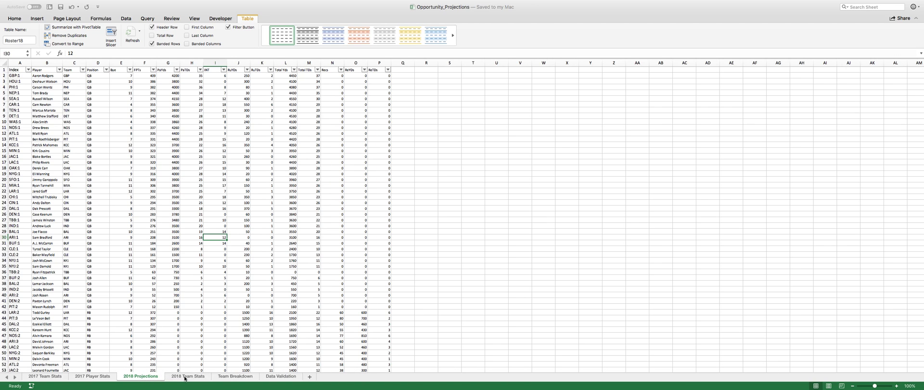
{"action": "left_click", "coordinate": [57, 82]}
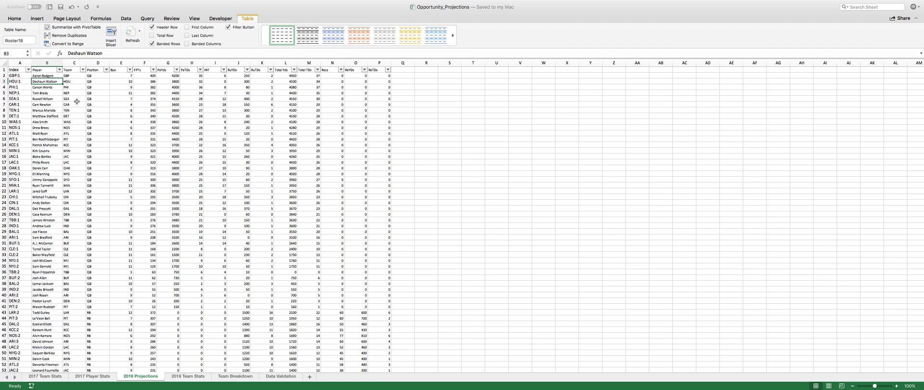
{"action": "left_click", "coordinate": [39, 70]}
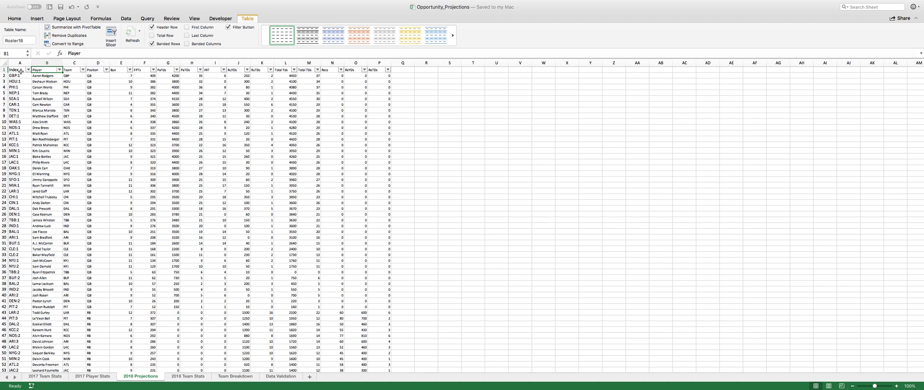
- Examine the player projections table on the 2018 Team Stats sheet, covering its full header row and table name
{"action": "left_click", "coordinate": [187, 375]}
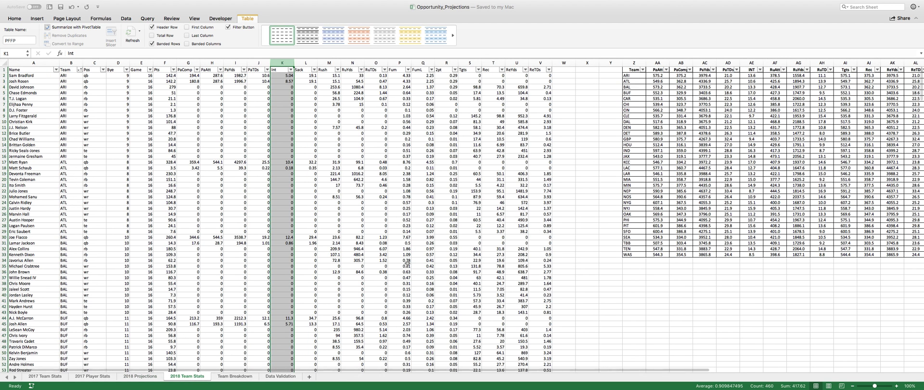
{"action": "left_click", "coordinate": [28, 65]}
{"action": "left_click_drag", "start_coordinate": [24, 69], "coordinate": [544, 70]}
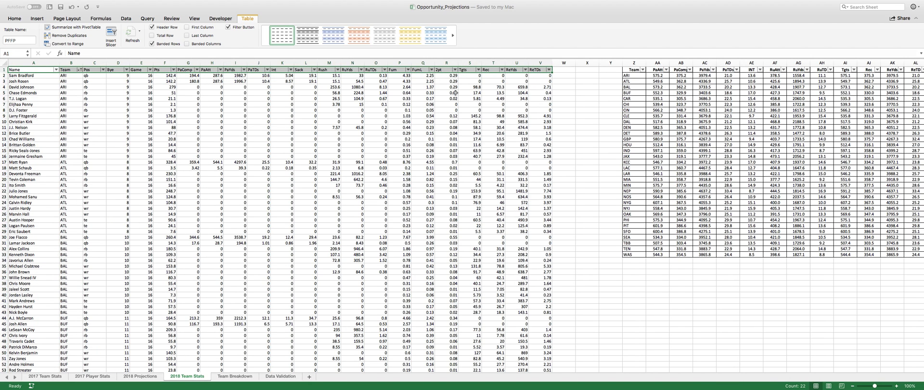
{"action": "left_click", "coordinate": [10, 40]}
{"action": "scroll", "coordinate": [658, 112], "scroll_direction": "right", "scroll_amount": 2}
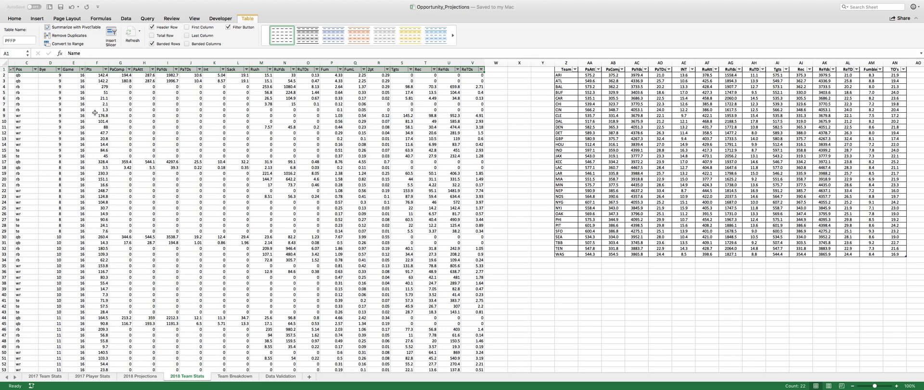
{"action": "scroll", "coordinate": [95, 112], "scroll_direction": "right", "scroll_amount": 3}
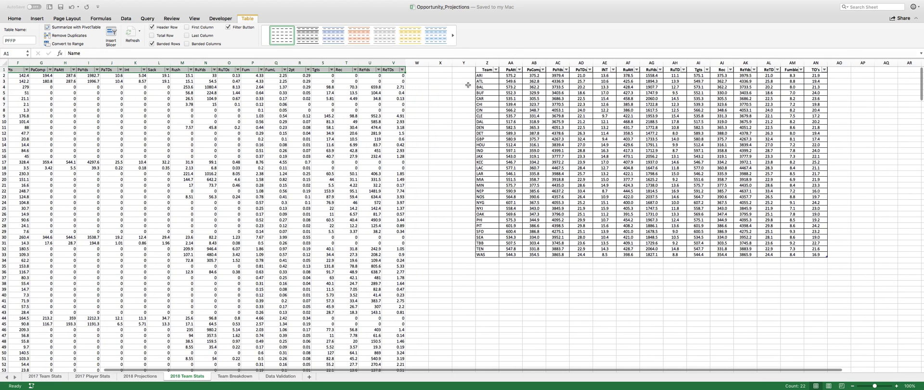
- Select the team totals table beside the player projections and inspect the formula behind CLE's INT total
{"action": "left_click", "coordinate": [483, 76]}
{"action": "left_click_drag", "start_coordinate": [487, 70], "coordinate": [818, 255]}
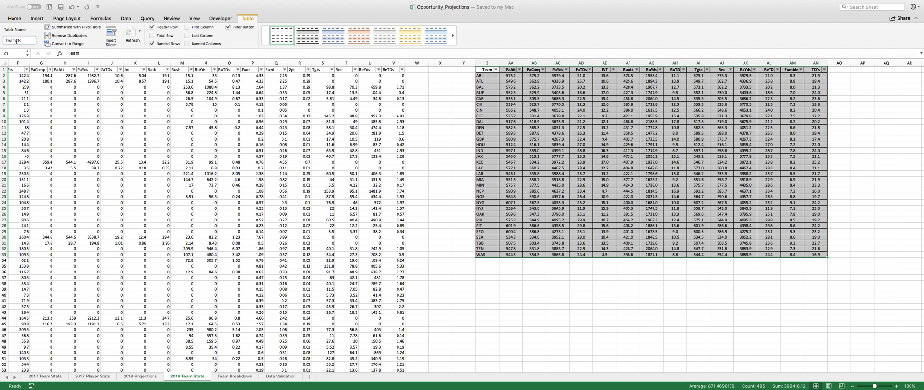
{"action": "left_click", "coordinate": [602, 116]}
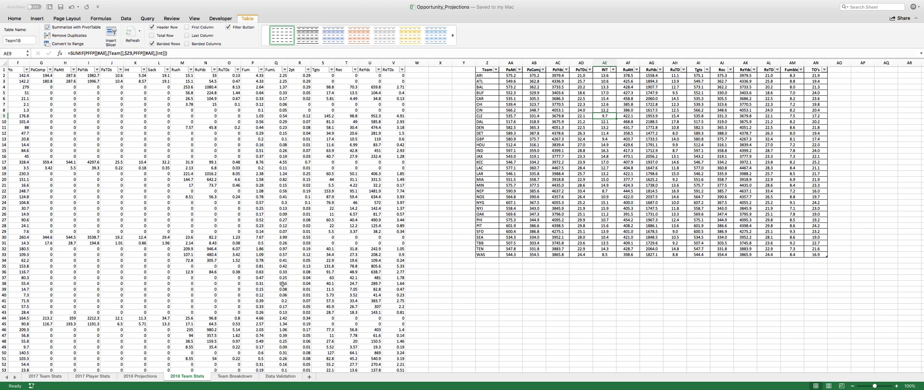
- Go to the Team Breakdown sheet and highlight the 2017 team stats in rows 1 and 2
{"action": "left_click", "coordinate": [232, 377]}
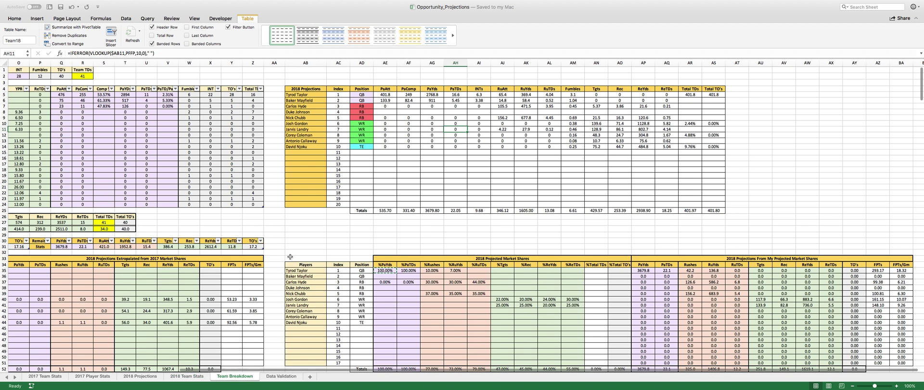
{"action": "scroll", "coordinate": [241, 158], "scroll_direction": "left", "scroll_amount": 10}
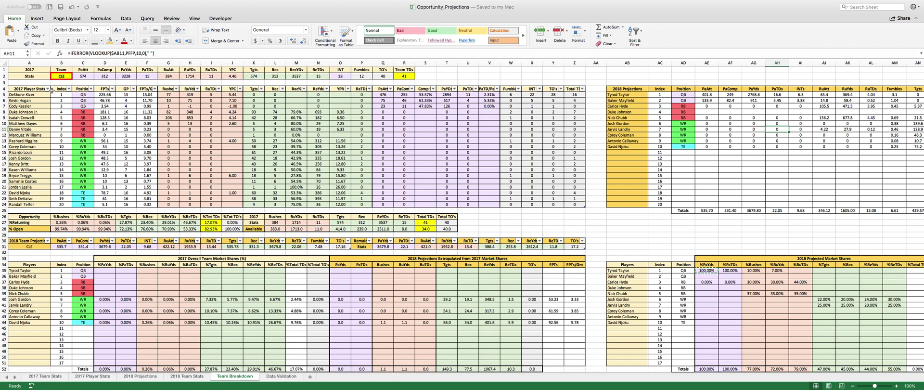
{"action": "left_click_drag", "start_coordinate": [40, 70], "coordinate": [401, 75]}
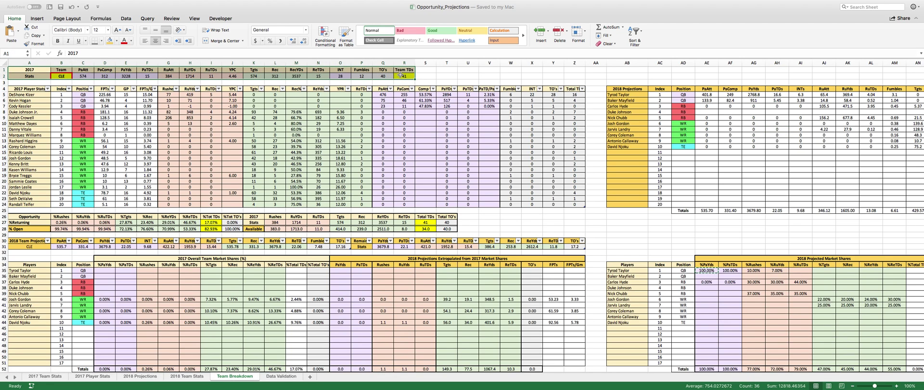
- Change the team selection in cell B2 of the breakdown to NOS
{"action": "left_click", "coordinate": [61, 75]}
{"action": "left_click", "coordinate": [74, 79]}
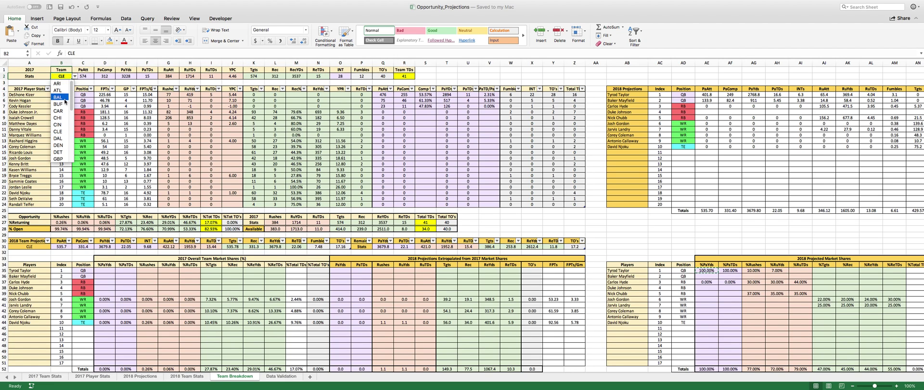
{"action": "scroll", "coordinate": [58, 140], "scroll_direction": "down", "scroll_amount": 5}
{"action": "scroll", "coordinate": [59, 137], "scroll_direction": "up", "scroll_amount": 5}
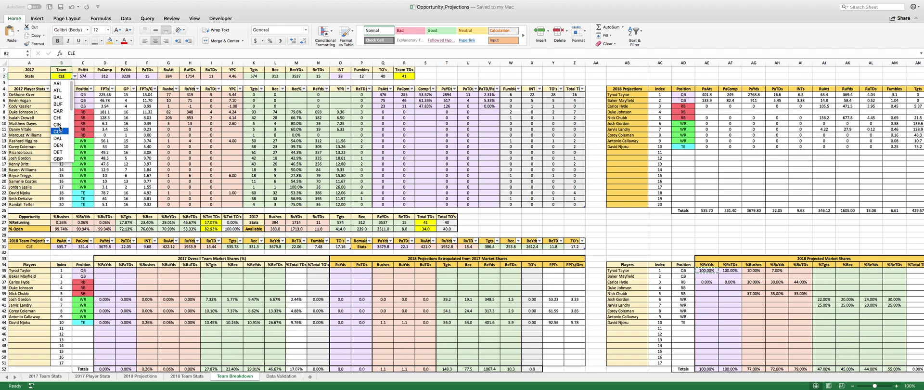
{"action": "left_click", "coordinate": [75, 79]}
{"action": "left_click", "coordinate": [75, 76]}
{"action": "scroll", "coordinate": [61, 130], "scroll_direction": "down", "scroll_amount": 3}
{"action": "scroll", "coordinate": [62, 133], "scroll_direction": "down", "scroll_amount": 2}
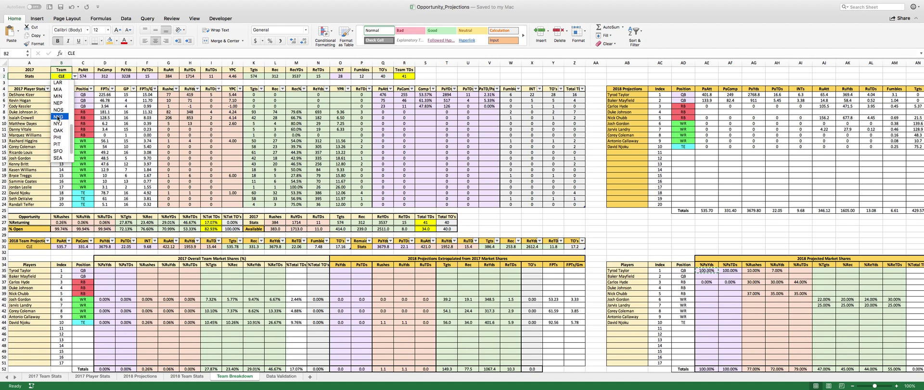
{"action": "left_click", "coordinate": [58, 109]}
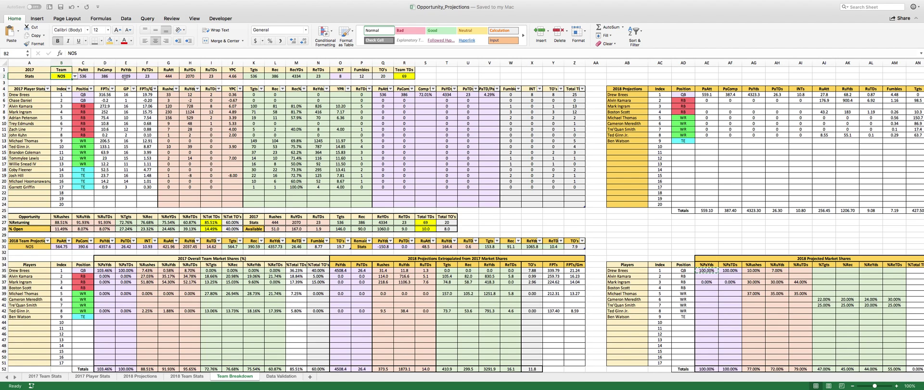
- Inspect the lookup formula behind the team's 2017 PaAtt value in cell C2, leaving it unchanged
{"action": "left_click", "coordinate": [90, 76]}
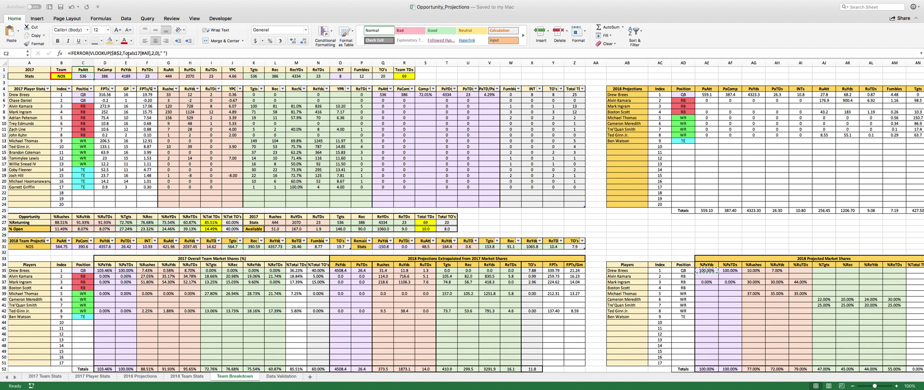
{"action": "left_click", "coordinate": [139, 53]}
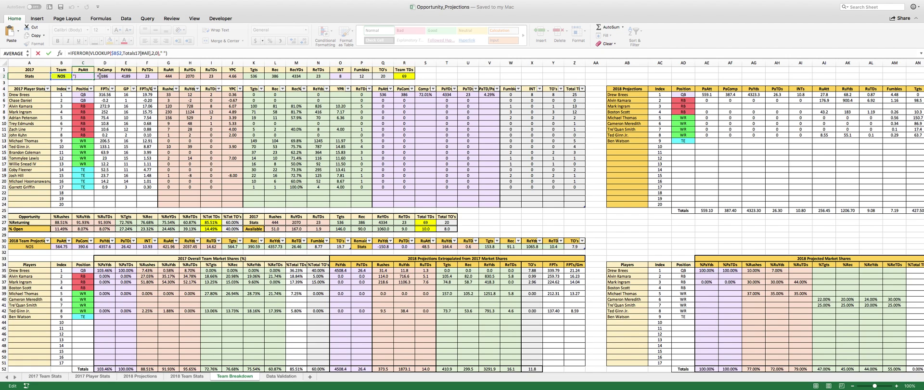
{"action": "key", "text": "Return"}
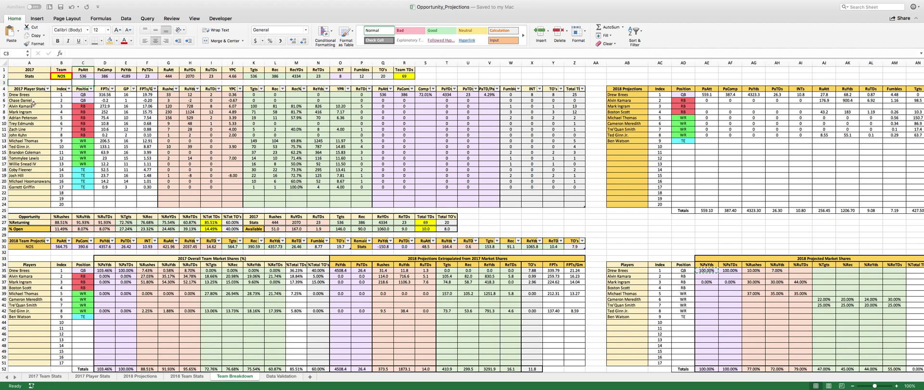
- Inspect the lookup formulas for a player name and for rushes in the 2017 Player Stats breakdown
{"action": "left_click", "coordinate": [41, 181]}
{"action": "left_click", "coordinate": [31, 165]}
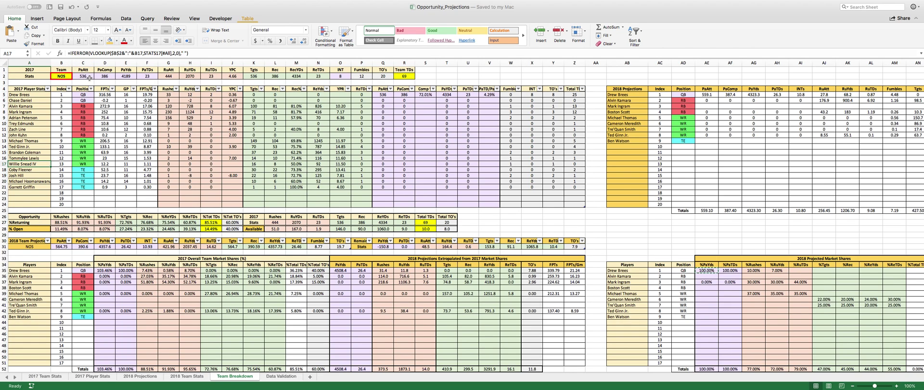
{"action": "left_click", "coordinate": [171, 96]}
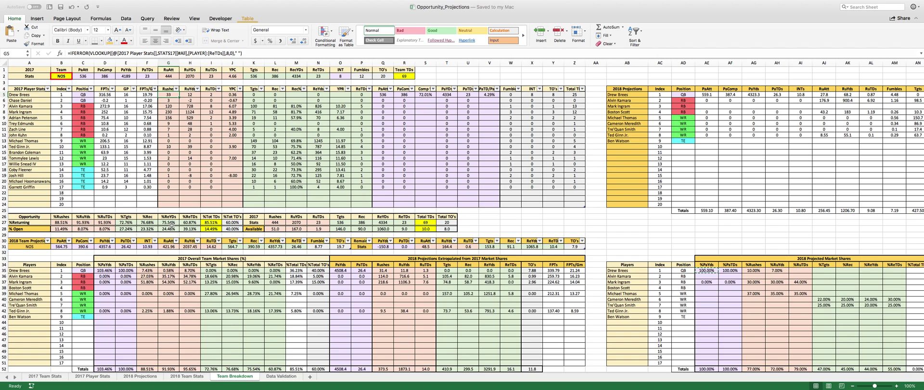
- Examine the 2017 passing and rushing market share formulas alongside the player rushing yards and team receptions they relate to
{"action": "left_click", "coordinate": [107, 271]}
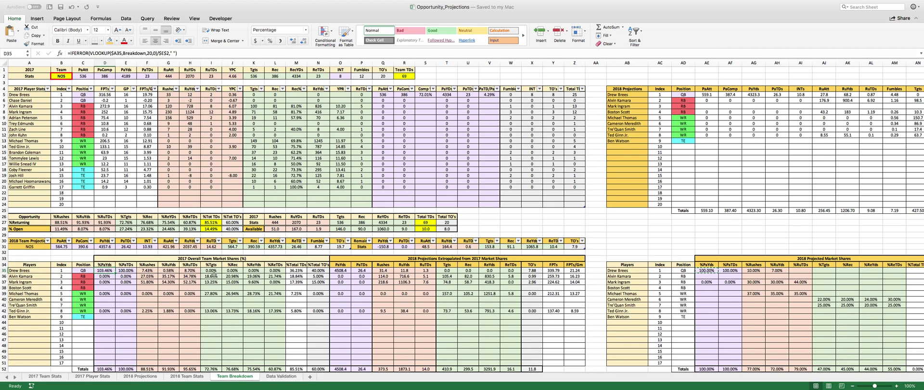
{"action": "left_click", "coordinate": [150, 277]}
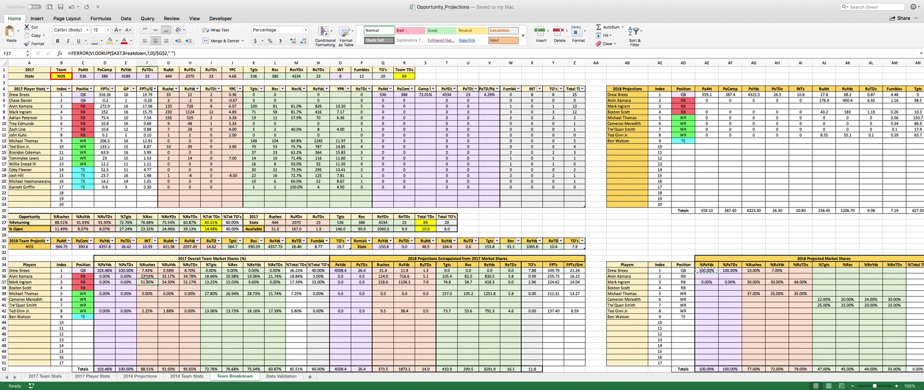
{"action": "left_click", "coordinate": [173, 282]}
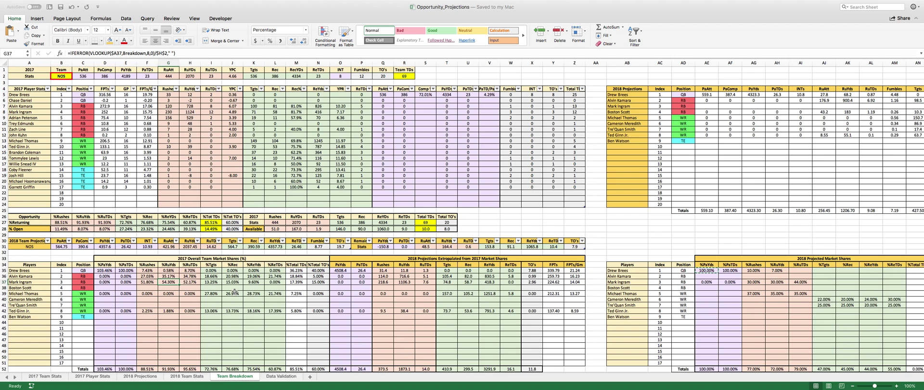
{"action": "left_click", "coordinate": [186, 117]}
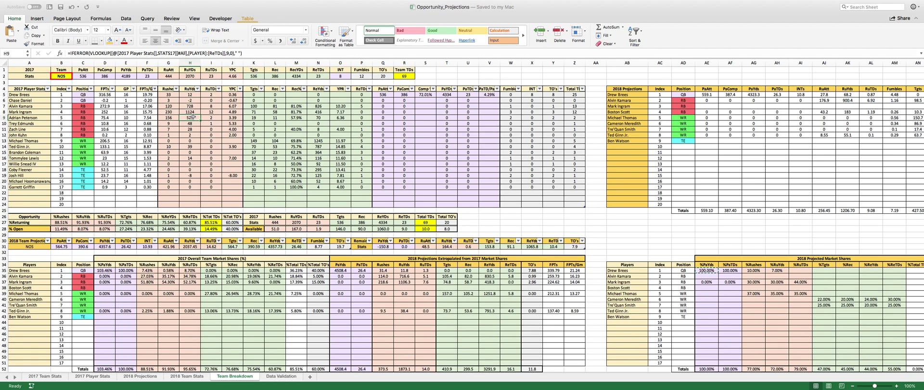
{"action": "left_click", "coordinate": [268, 78]}
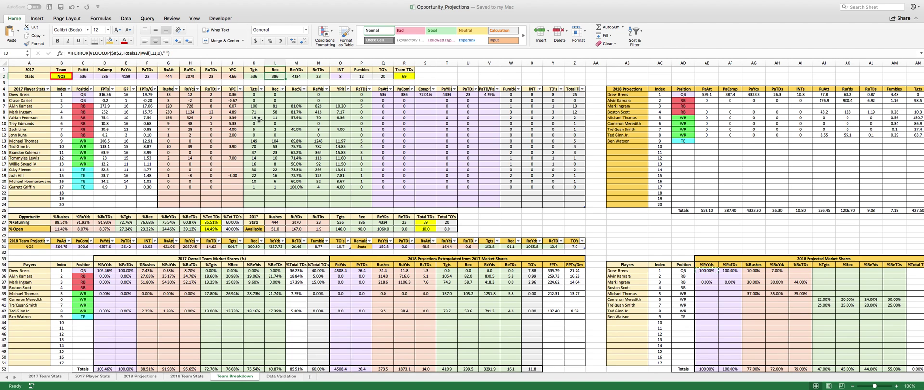
- Examine the 2018 roster names in A35:A51 and the 2017 market share totals, including the players without 2017 shares
{"action": "scroll", "coordinate": [252, 119], "scroll_direction": "down", "scroll_amount": 2}
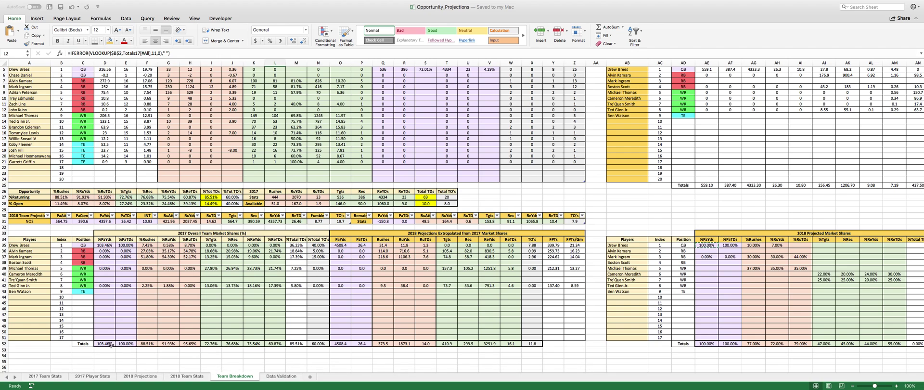
{"action": "left_click_drag", "start_coordinate": [29, 245], "coordinate": [33, 340]}
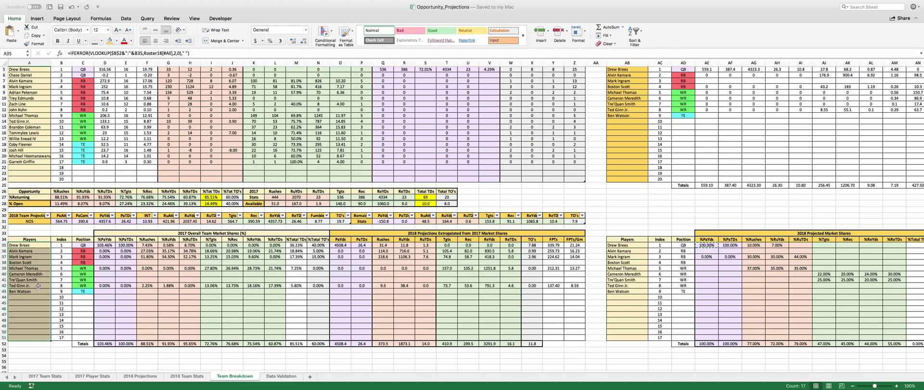
{"action": "left_click", "coordinate": [108, 343]}
{"action": "left_click_drag", "start_coordinate": [107, 344], "coordinate": [321, 344]}
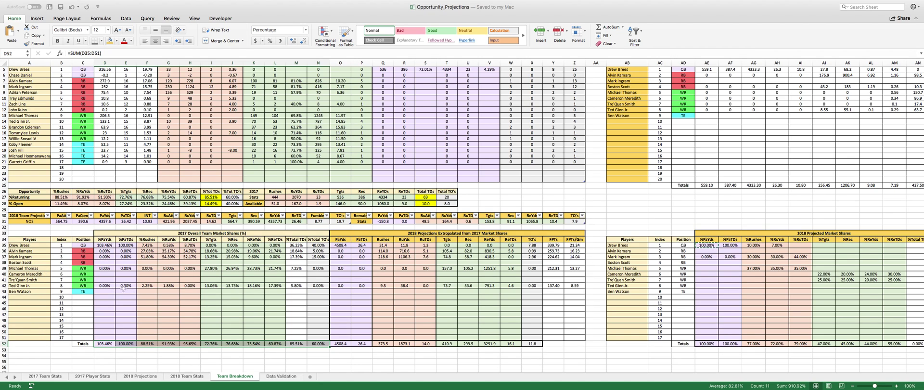
{"action": "left_click_drag", "start_coordinate": [34, 272], "coordinate": [27, 280]}
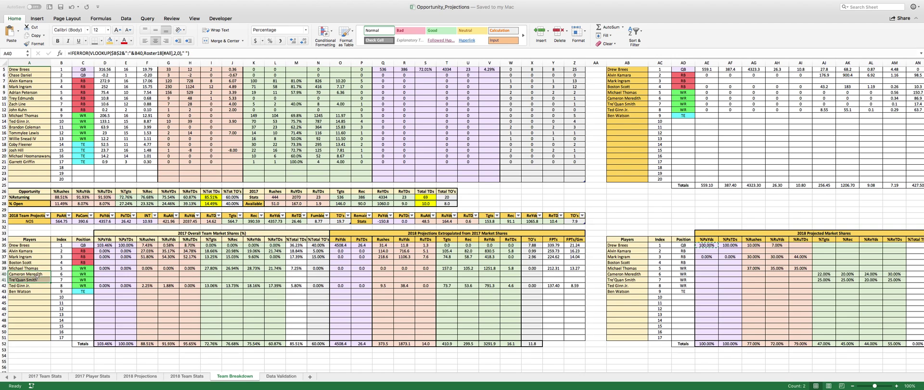
{"action": "left_click", "coordinate": [49, 263]}
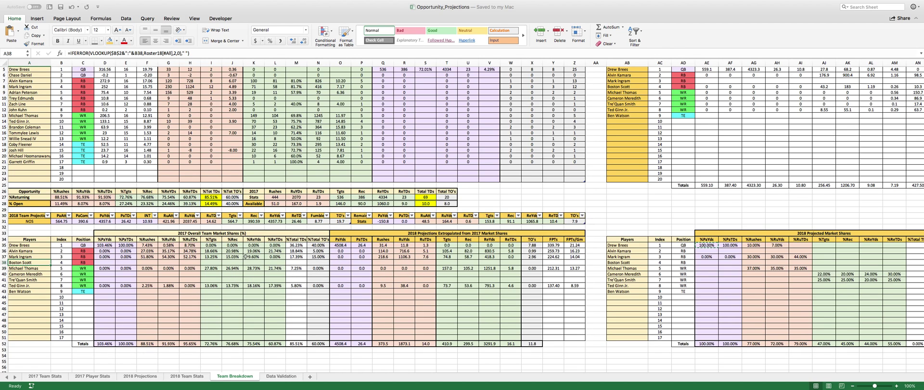
- Review the 2017 Overall Team Market Shares and extrapolated 2018 projections sections alongside the 2018 team projections row for NOS
{"action": "left_click", "coordinate": [191, 234]}
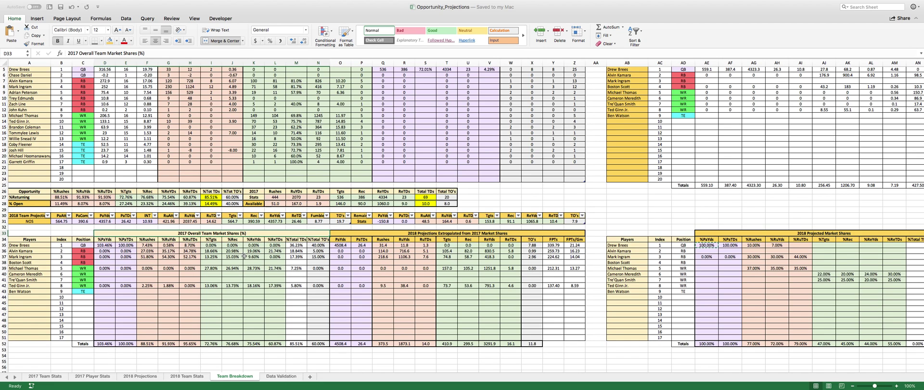
{"action": "left_click", "coordinate": [417, 234]}
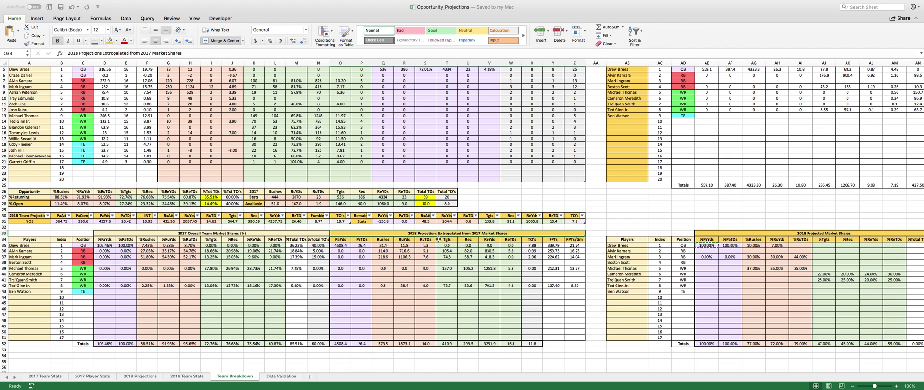
{"action": "scroll", "coordinate": [338, 254], "scroll_direction": "up", "scroll_amount": 2}
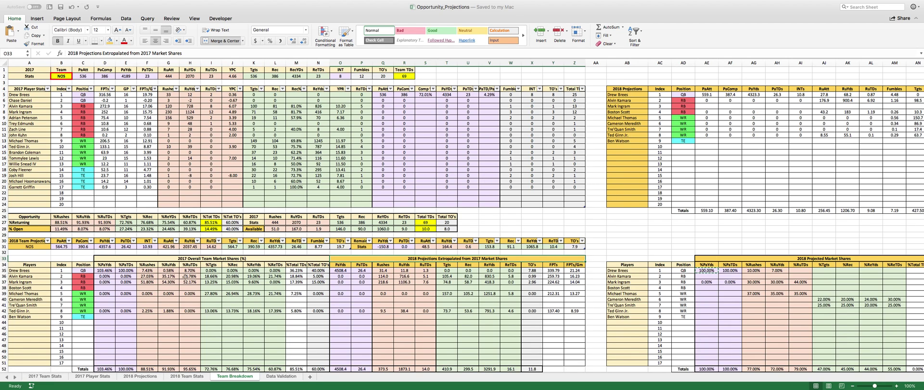
{"action": "left_click_drag", "start_coordinate": [57, 246], "coordinate": [360, 246]}
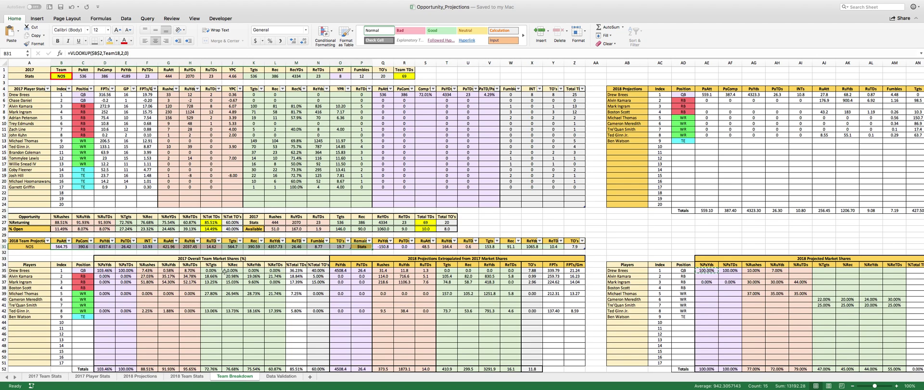
{"action": "left_click", "coordinate": [212, 271]}
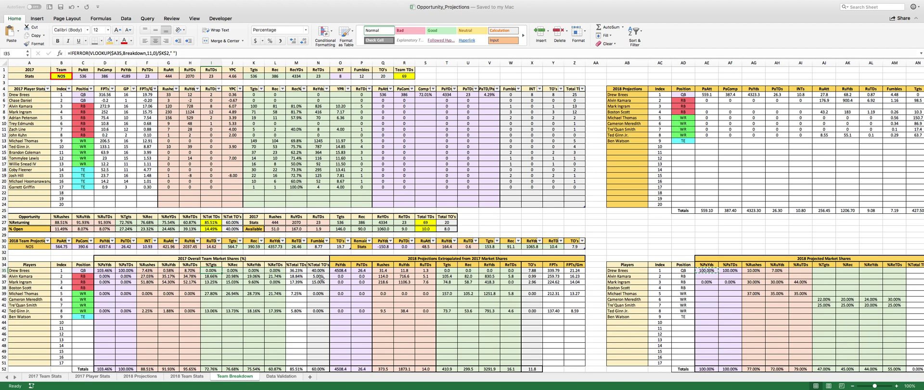
- Inspect the row 37 formulas that multiply the 2018 team projections by 2017 shares for passing touchdowns and rushing stats
{"action": "left_click", "coordinate": [357, 282]}
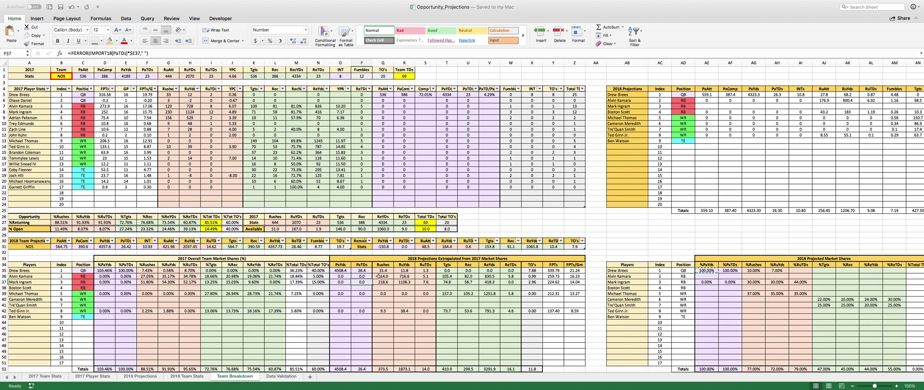
{"action": "left_click_drag", "start_coordinate": [390, 280], "coordinate": [433, 282]}
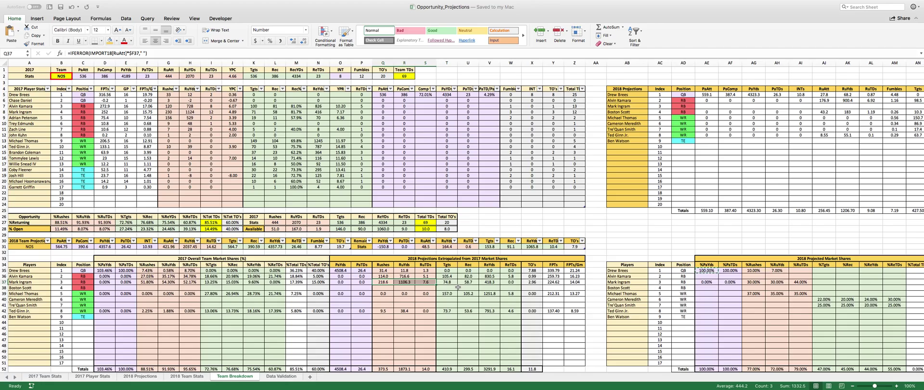
{"action": "scroll", "coordinate": [454, 287], "scroll_direction": "down", "scroll_amount": 5}
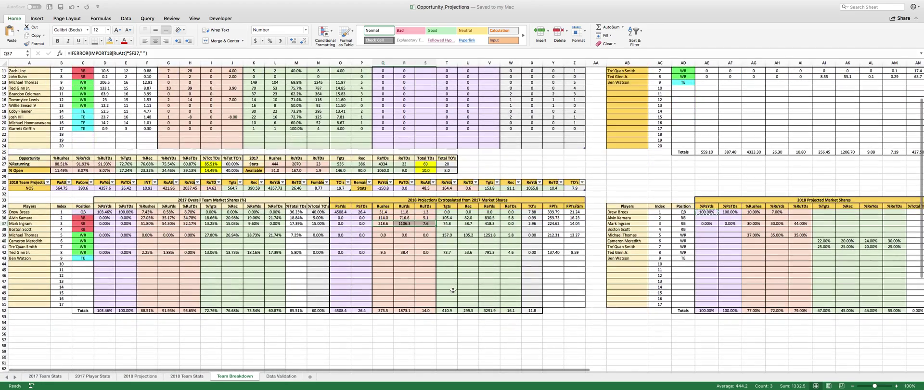
{"action": "scroll", "coordinate": [453, 291], "scroll_direction": "up", "scroll_amount": 3}
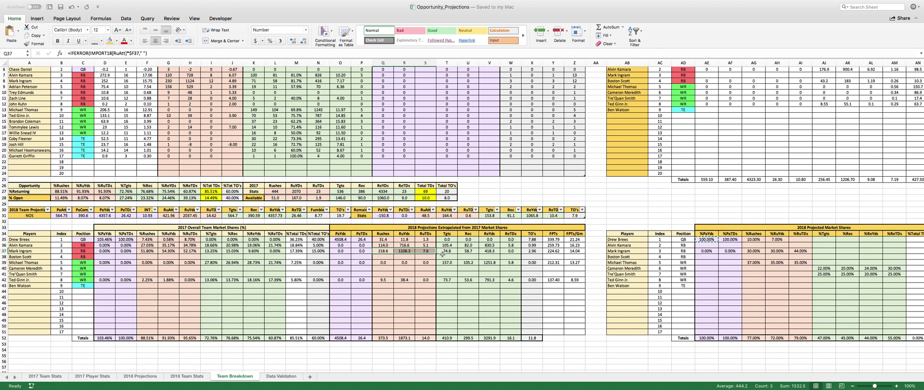
{"action": "left_click", "coordinate": [404, 251]}
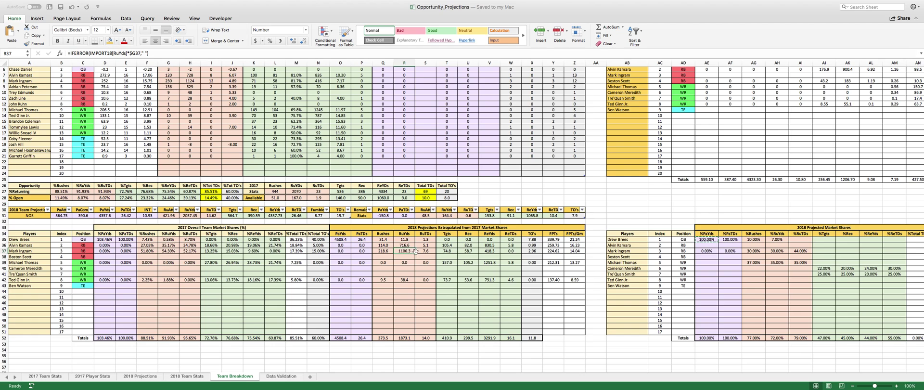
{"action": "left_click", "coordinate": [389, 251]}
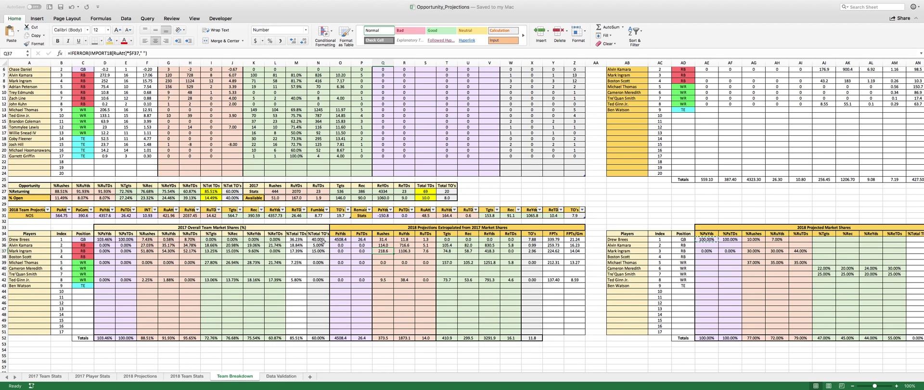
- Inspect the extrapolated 2018 passing formulas in row 35 and the receiving formulas in row 39
{"action": "left_click", "coordinate": [343, 239]}
{"action": "left_click", "coordinate": [109, 239]}
{"action": "left_click", "coordinate": [332, 239]}
{"action": "left_click", "coordinate": [367, 240]}
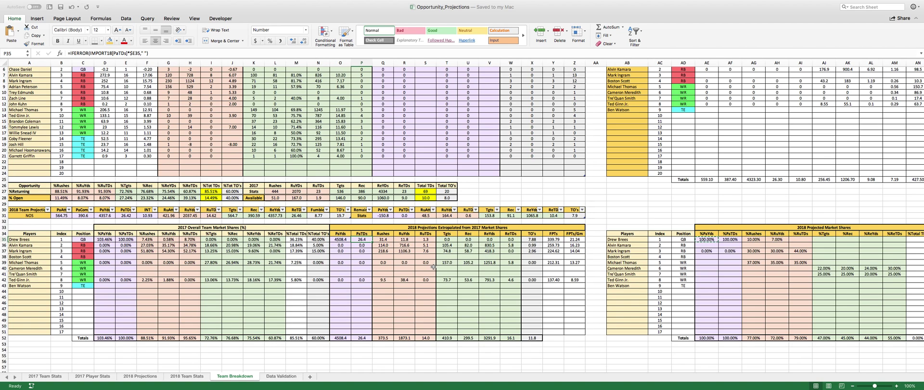
{"action": "left_click", "coordinate": [491, 262]}
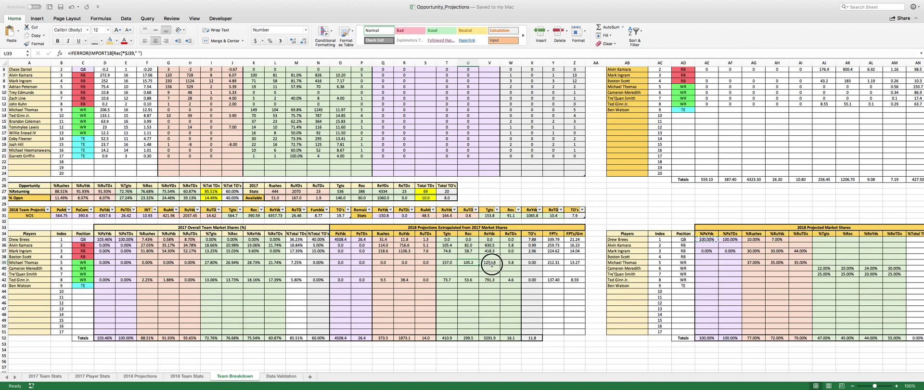
{"action": "left_click", "coordinate": [513, 262]}
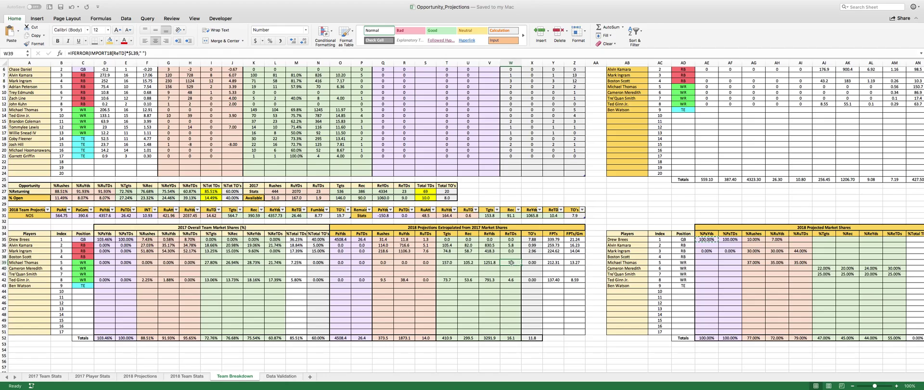
- Examine the player list and heading of the 2018 Projected Market Shares table
{"action": "scroll", "coordinate": [516, 264], "scroll_direction": "right", "scroll_amount": 5}
{"action": "scroll", "coordinate": [517, 264], "scroll_direction": "up", "scroll_amount": 2}
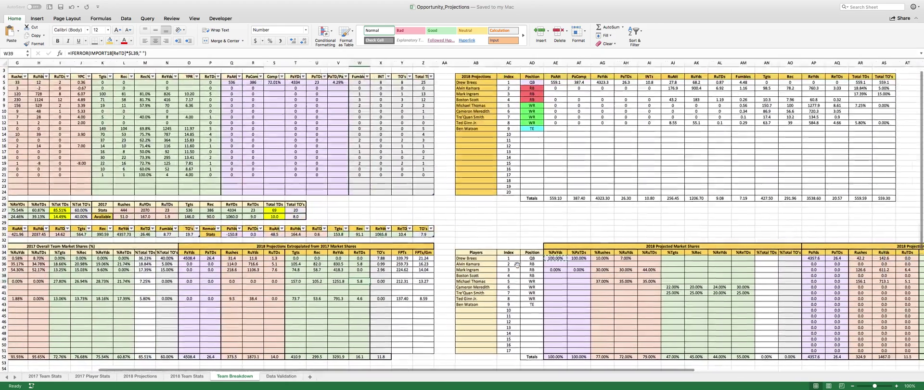
{"action": "scroll", "coordinate": [516, 264], "scroll_direction": "right", "scroll_amount": 8}
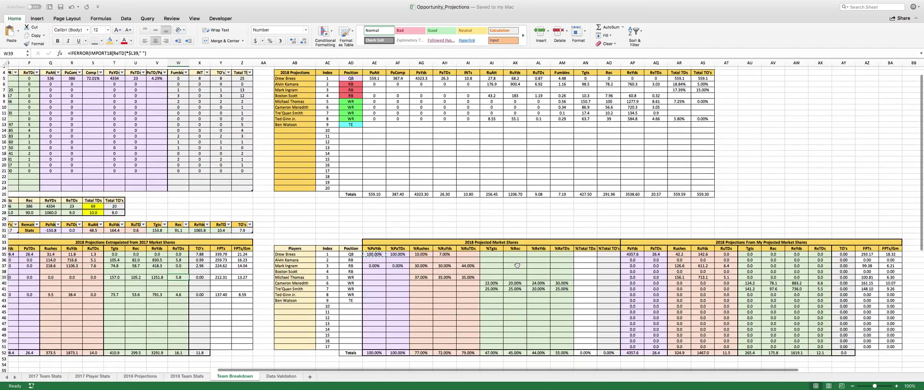
{"action": "scroll", "coordinate": [517, 265], "scroll_direction": "right", "scroll_amount": 2}
{"action": "scroll", "coordinate": [517, 264], "scroll_direction": "right", "scroll_amount": 2}
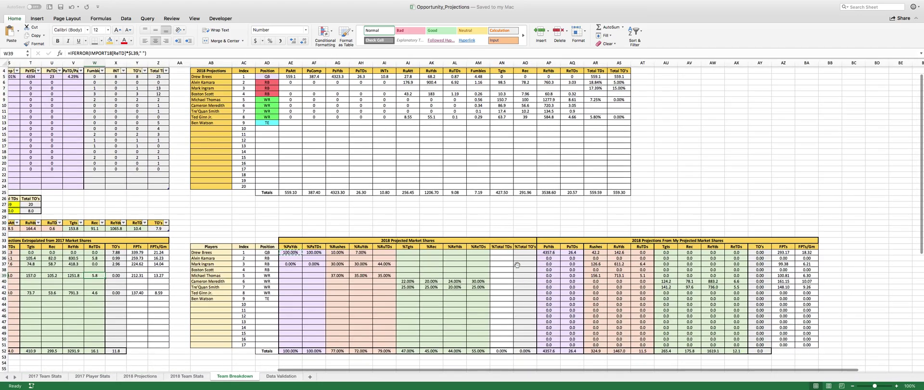
{"action": "left_click_drag", "start_coordinate": [210, 254], "coordinate": [198, 345]}
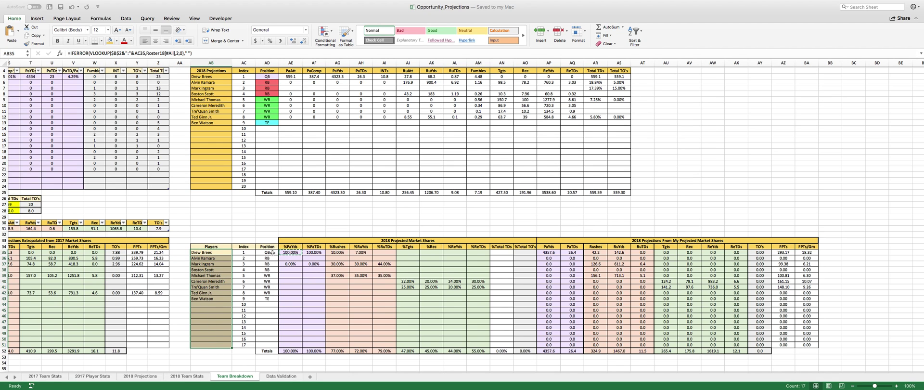
{"action": "left_click", "coordinate": [423, 243]}
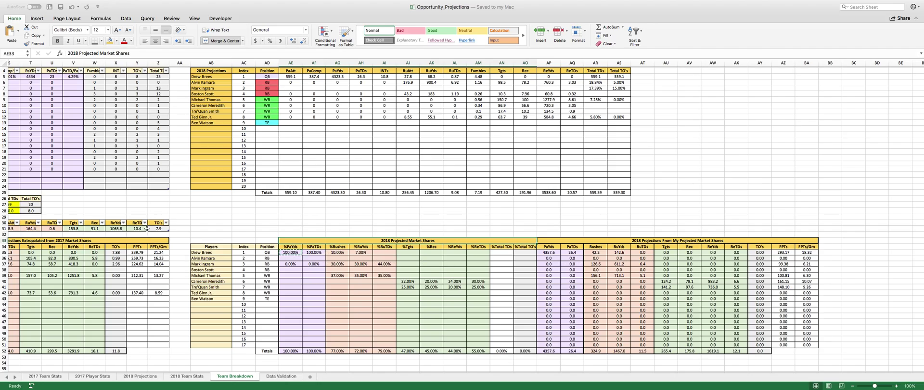
- Compare the NOS 2018 team projections row with the 2018 Projected Market Shares table
{"action": "scroll", "coordinate": [144, 228], "scroll_direction": "left", "scroll_amount": 10}
{"action": "scroll", "coordinate": [147, 228], "scroll_direction": "left", "scroll_amount": 2}
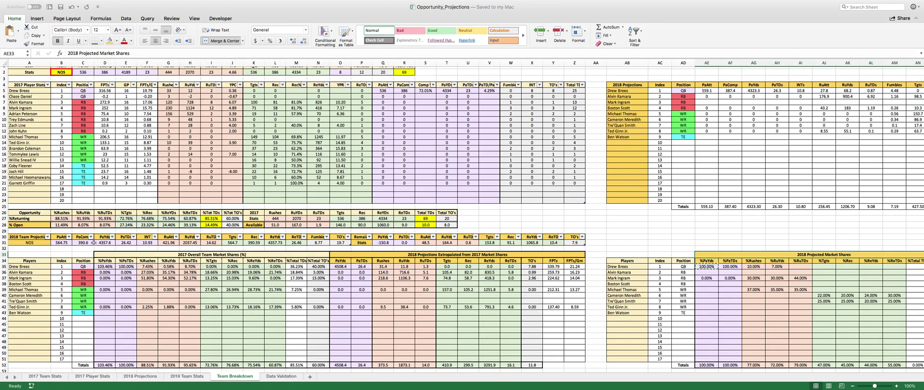
{"action": "scroll", "coordinate": [425, 200], "scroll_direction": "right", "scroll_amount": 2}
{"action": "scroll", "coordinate": [426, 199], "scroll_direction": "down", "scroll_amount": 1}
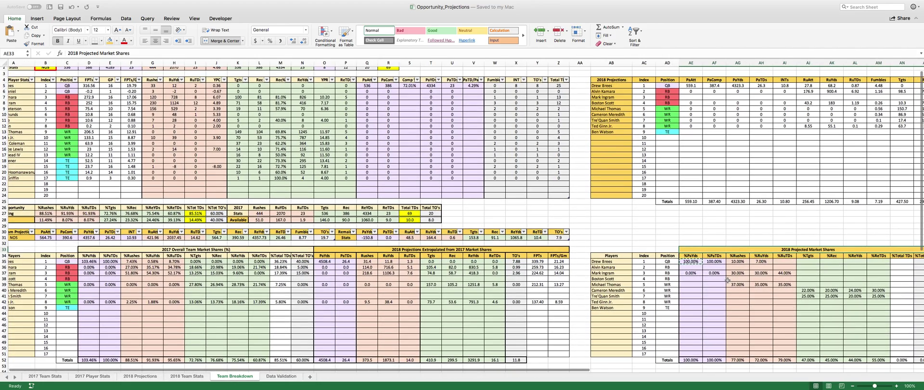
{"action": "scroll", "coordinate": [770, 265], "scroll_direction": "right", "scroll_amount": 4}
{"action": "scroll", "coordinate": [728, 280], "scroll_direction": "right", "scroll_amount": 2}
{"action": "scroll", "coordinate": [727, 280], "scroll_direction": "down", "scroll_amount": 1}
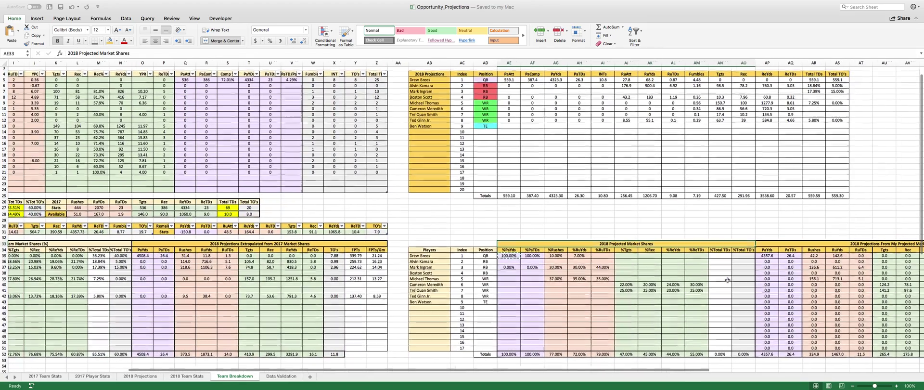
- Review the receiving shares already entered in rows 40 and 41 of the 2018 Projected Market Shares table
{"action": "scroll", "coordinate": [727, 280], "scroll_direction": "down", "scroll_amount": 3}
{"action": "scroll", "coordinate": [727, 280], "scroll_direction": "right", "scroll_amount": 2}
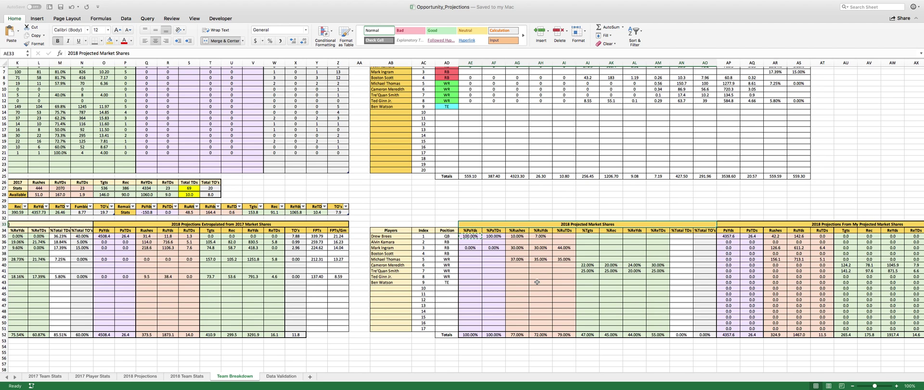
{"action": "scroll", "coordinate": [558, 237], "scroll_direction": "down", "scroll_amount": 1}
{"action": "scroll", "coordinate": [557, 237], "scroll_direction": "right", "scroll_amount": 1}
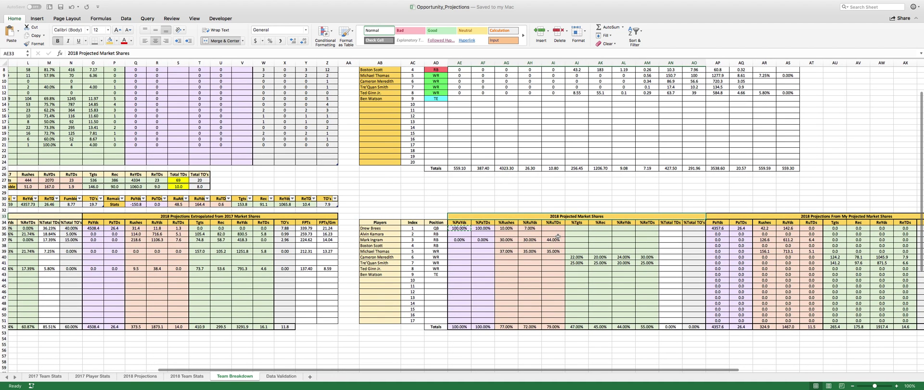
{"action": "scroll", "coordinate": [508, 262], "scroll_direction": "right", "scroll_amount": 2}
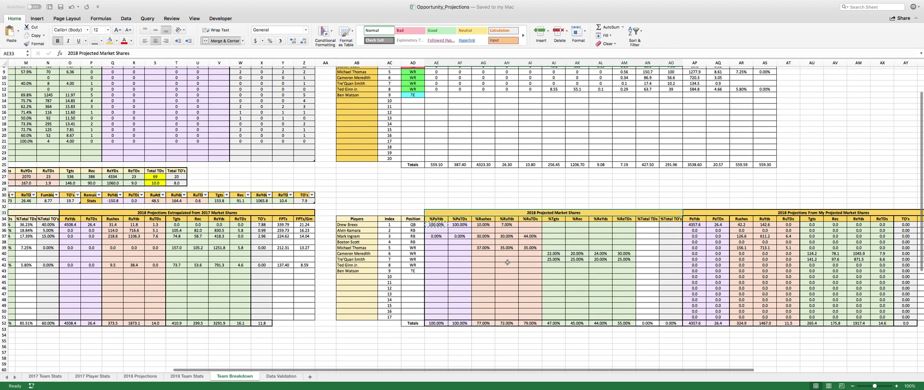
{"action": "left_click_drag", "start_coordinate": [557, 254], "coordinate": [624, 259]}
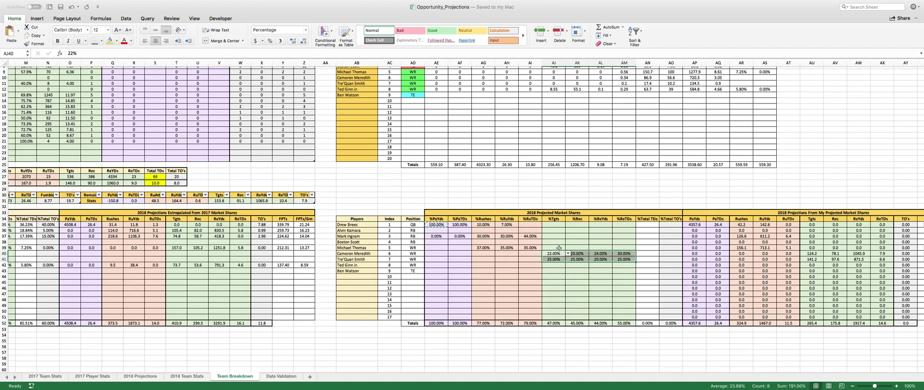
{"action": "left_click", "coordinate": [558, 248]}
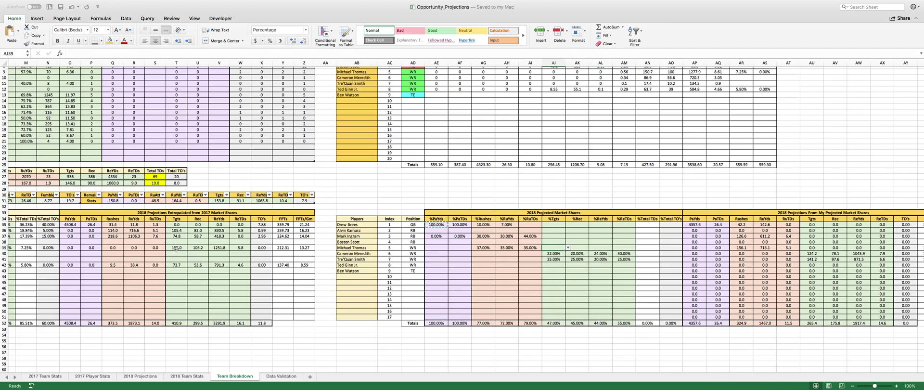
{"action": "scroll", "coordinate": [172, 249], "scroll_direction": "left", "scroll_amount": 6}
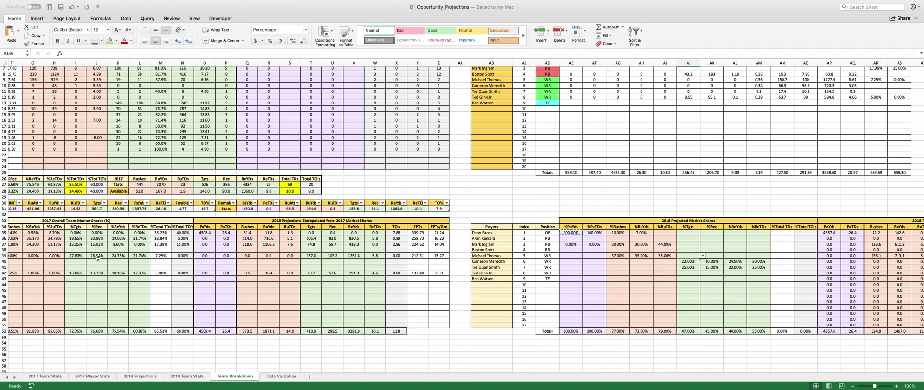
{"action": "left_click", "coordinate": [703, 255]}
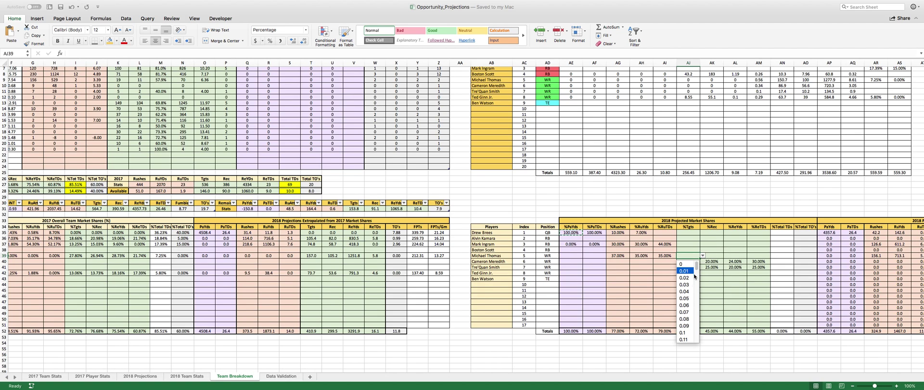
{"action": "left_click", "coordinate": [683, 314]}
{"action": "left_click", "coordinate": [707, 256]}
{"action": "left_click", "coordinate": [726, 256]}
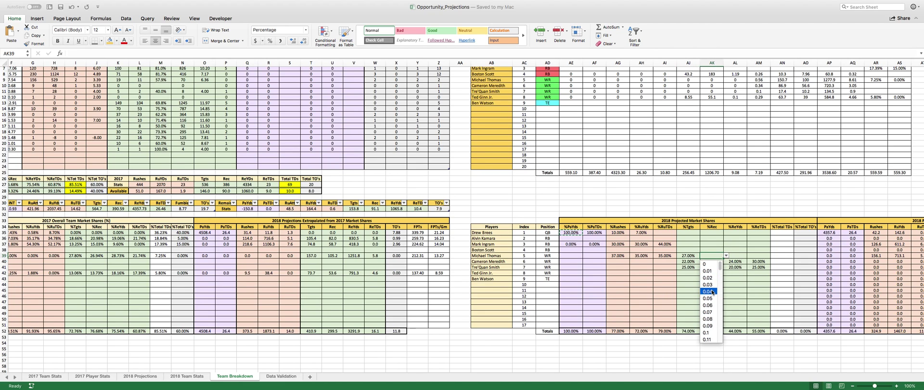
{"action": "scroll", "coordinate": [712, 295], "scroll_direction": "down", "scroll_amount": 7}
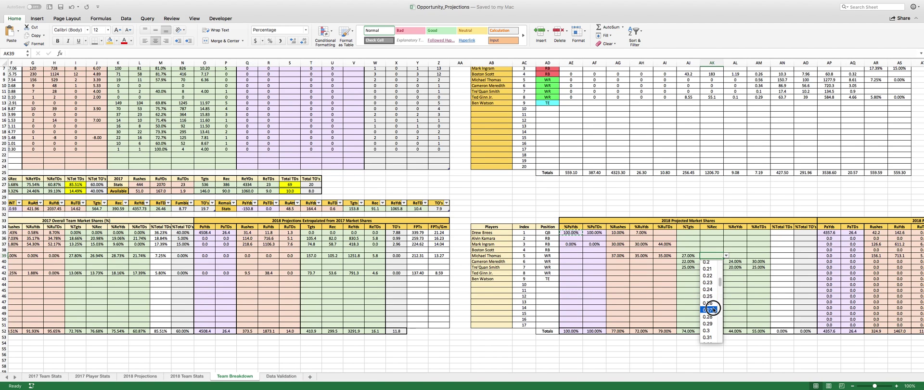
{"action": "left_click", "coordinate": [712, 308]}
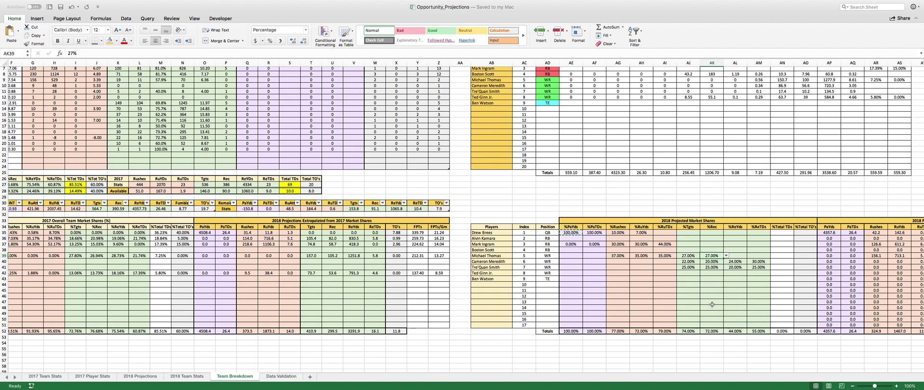
- Set Michael Thomas's 2018 projected %ReYds share to 28% and his %ReTDs share to 25%
{"action": "left_click", "coordinate": [740, 258]}
{"action": "left_click", "coordinate": [748, 255]}
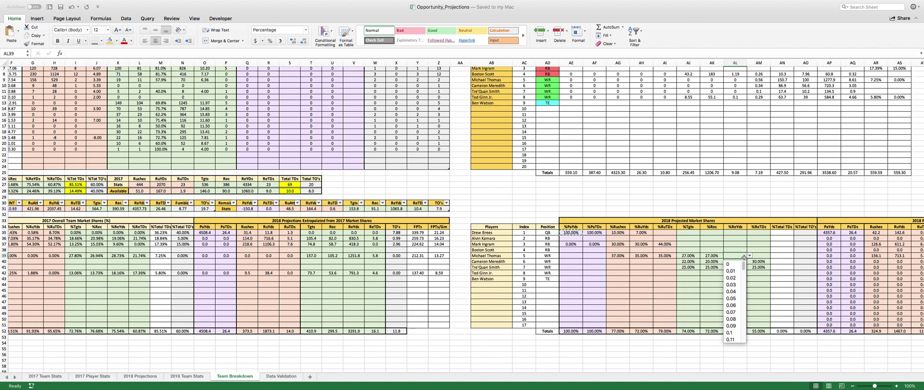
{"action": "scroll", "coordinate": [736, 326], "scroll_direction": "down", "scroll_amount": 7}
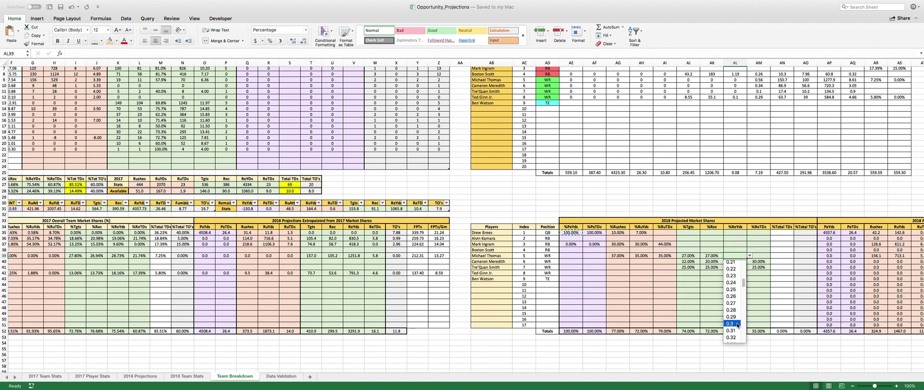
{"action": "left_click", "coordinate": [733, 309]}
{"action": "left_click", "coordinate": [765, 255]}
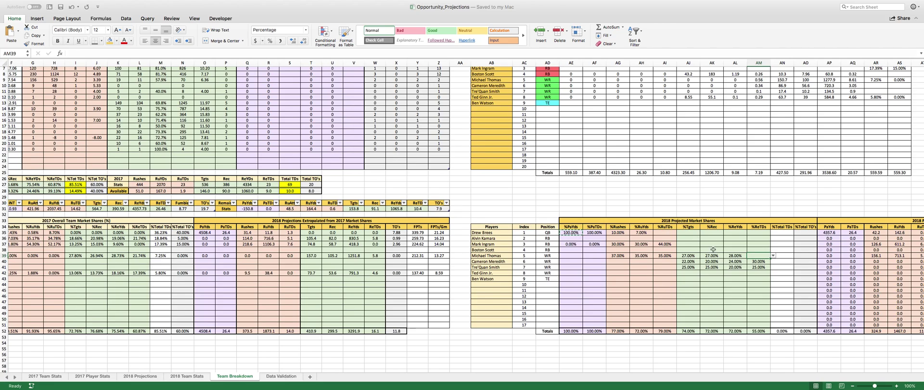
{"action": "scroll", "coordinate": [726, 258], "scroll_direction": "right", "scroll_amount": 2}
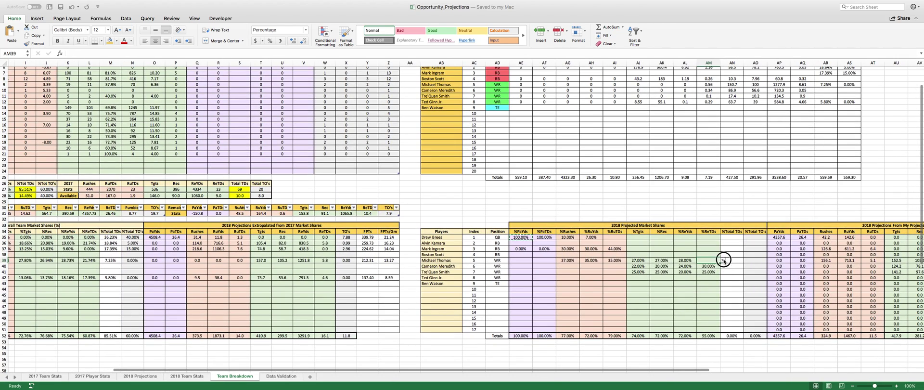
{"action": "left_click", "coordinate": [722, 260]}
{"action": "scroll", "coordinate": [706, 314], "scroll_direction": "down", "scroll_amount": 5}
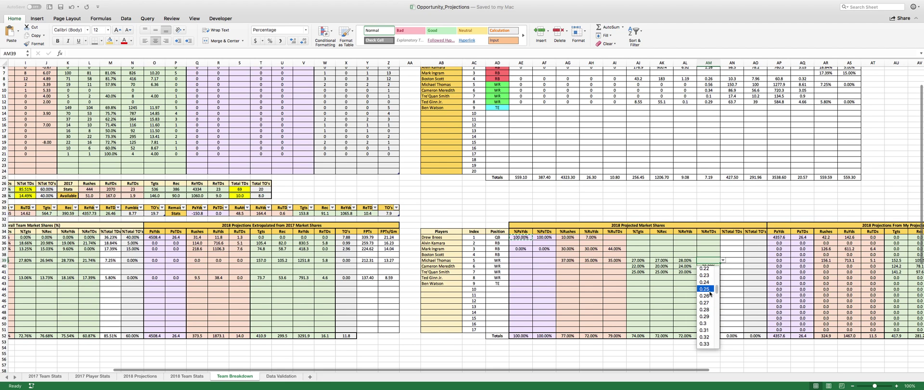
{"action": "left_click", "coordinate": [711, 289]}
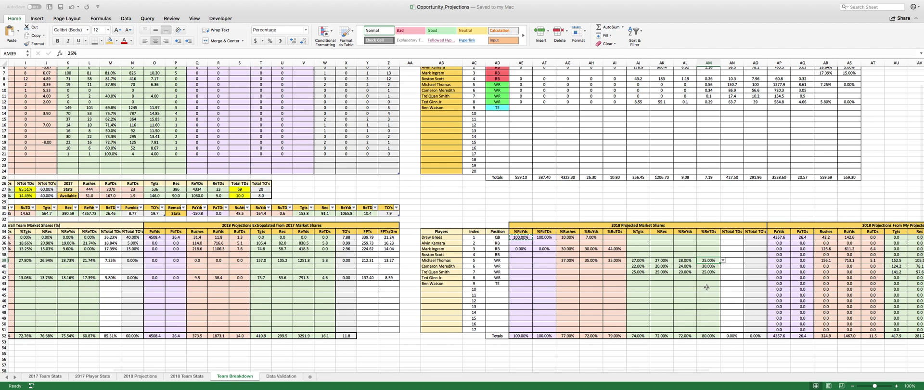
- Set Michael Thomas's projected %Rushes, %RuYds and %RuTDs shares in row 39 to 0%
{"action": "scroll", "coordinate": [695, 287], "scroll_direction": "right", "scroll_amount": 5}
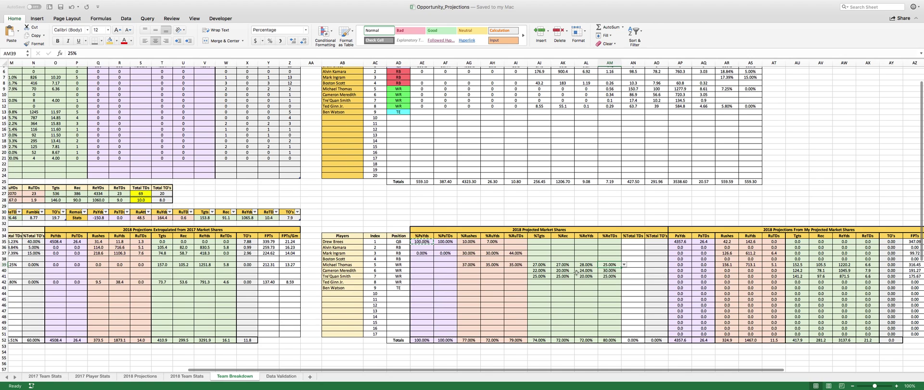
{"action": "left_click_drag", "start_coordinate": [539, 270], "coordinate": [610, 276]}
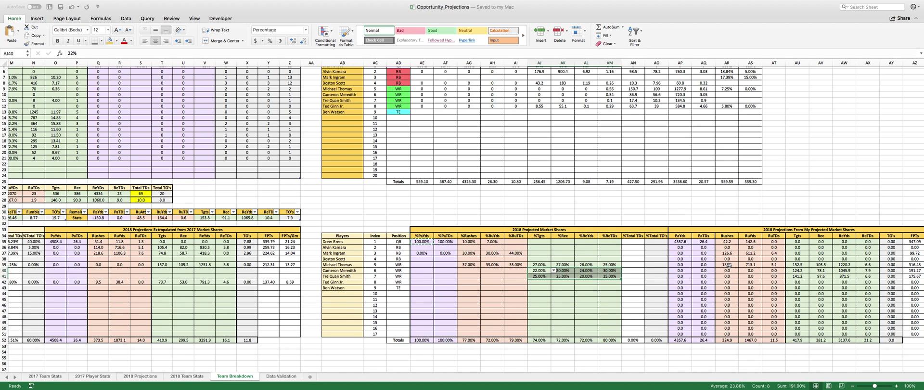
{"action": "left_click", "coordinate": [470, 264]}
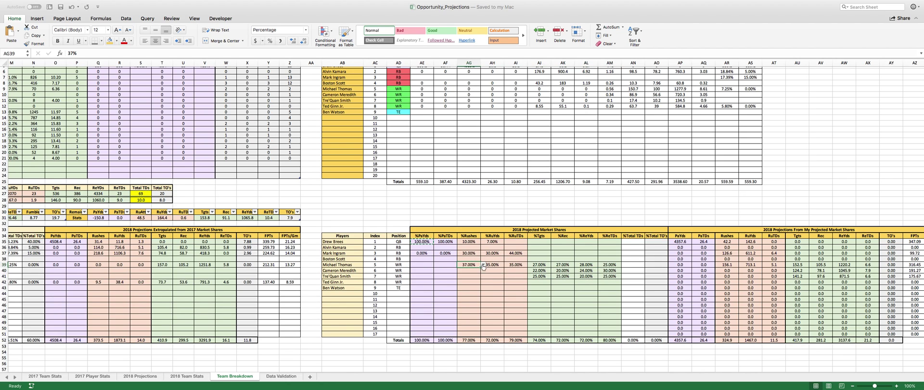
{"action": "left_click", "coordinate": [483, 264]}
{"action": "left_click", "coordinate": [467, 273]}
{"action": "left_click", "coordinate": [496, 266]}
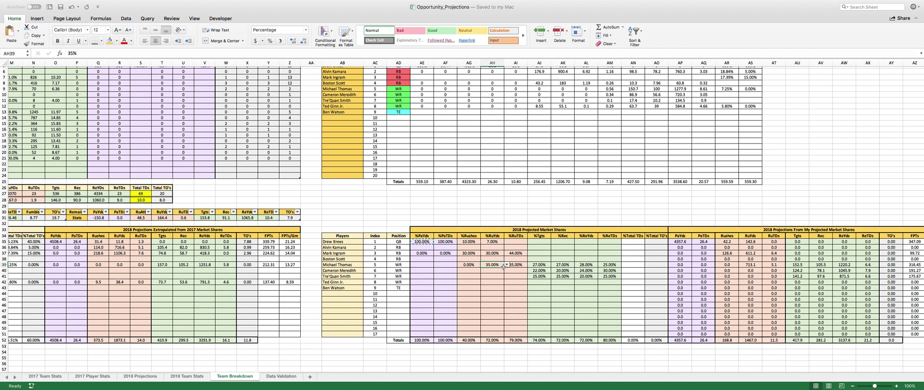
{"action": "left_click", "coordinate": [506, 264]}
{"action": "left_click", "coordinate": [490, 275]}
{"action": "left_click", "coordinate": [517, 265]}
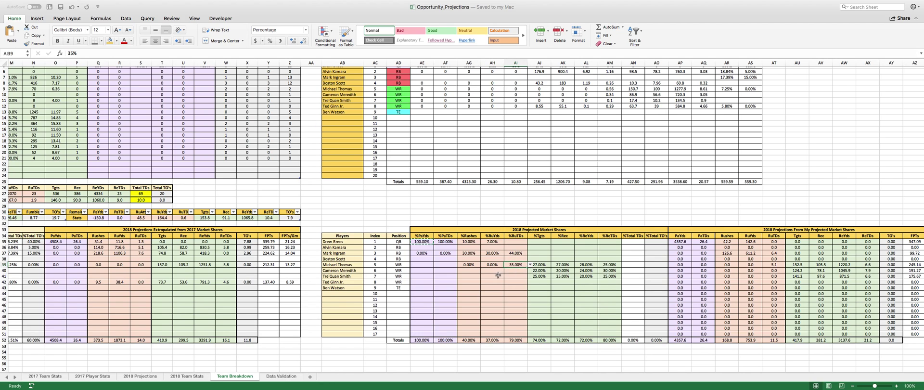
{"action": "left_click", "coordinate": [530, 264]}
{"action": "key", "text": "Return"}
- Inspect Michael Thomas's receiving yards, touchdowns, FPTs and FPTs/Gm in the 2018 Projections From My Projected Market Shares table
{"action": "scroll", "coordinate": [770, 263], "scroll_direction": "right", "scroll_amount": 1}
{"action": "scroll", "coordinate": [770, 262], "scroll_direction": "down", "scroll_amount": 1}
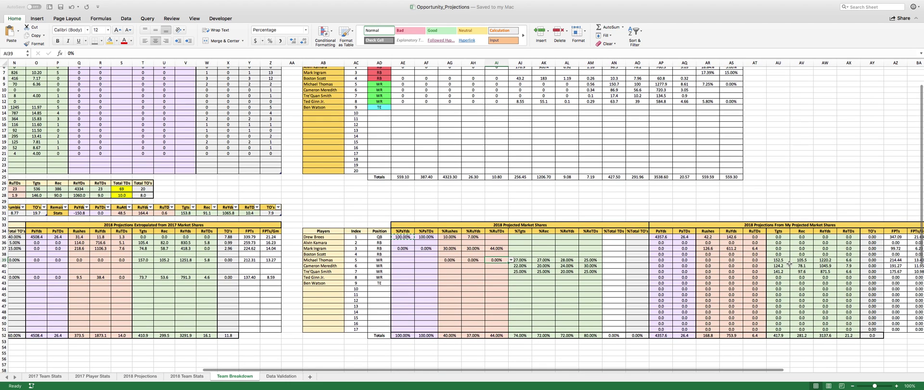
{"action": "left_click", "coordinate": [828, 259]}
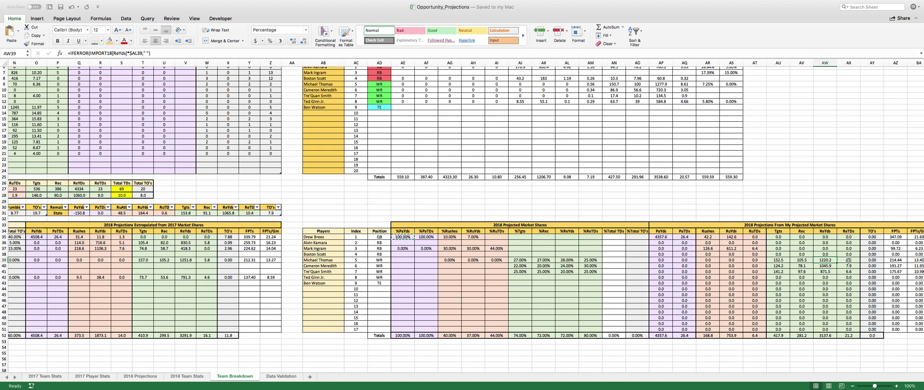
{"action": "scroll", "coordinate": [849, 260], "scroll_direction": "right", "scroll_amount": 1}
{"action": "left_click", "coordinate": [837, 260], "text": "shift"}
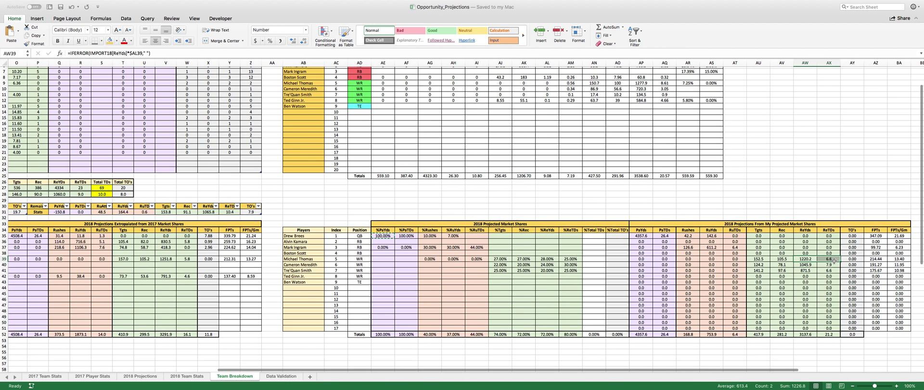
{"action": "left_click", "coordinate": [877, 259]}
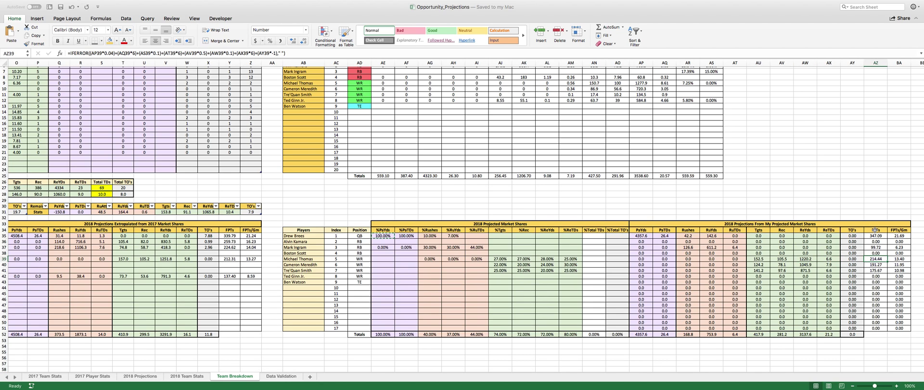
{"action": "left_click", "coordinate": [898, 259]}
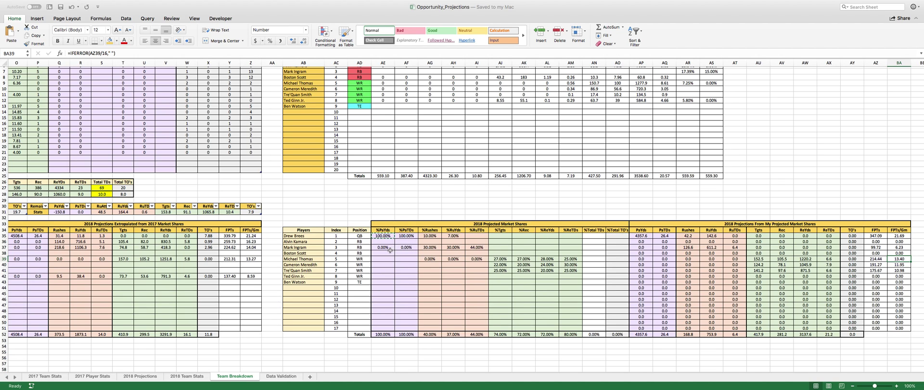
- Consult the 2017 overall market shares and set Mark Ingram's 2018 projected %Rushes share in row 37 to 50%
{"action": "left_click", "coordinate": [425, 247]}
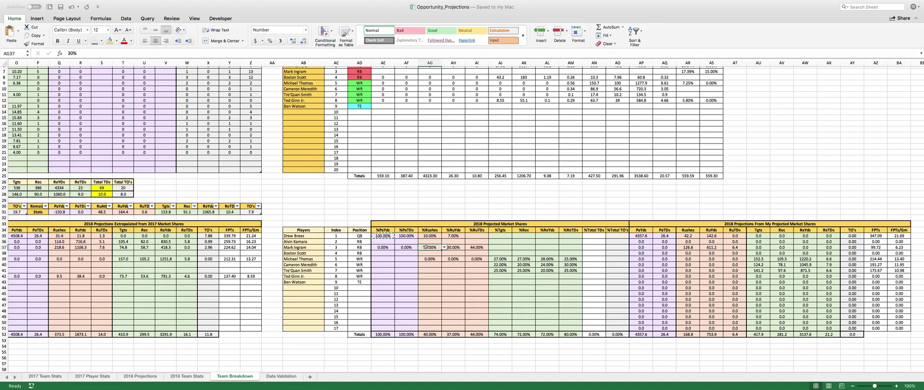
{"action": "scroll", "coordinate": [426, 247], "scroll_direction": "left", "scroll_amount": 4}
{"action": "scroll", "coordinate": [426, 247], "scroll_direction": "up", "scroll_amount": 1}
{"action": "scroll", "coordinate": [429, 247], "scroll_direction": "down", "scroll_amount": 2}
{"action": "scroll", "coordinate": [429, 247], "scroll_direction": "left", "scroll_amount": 1}
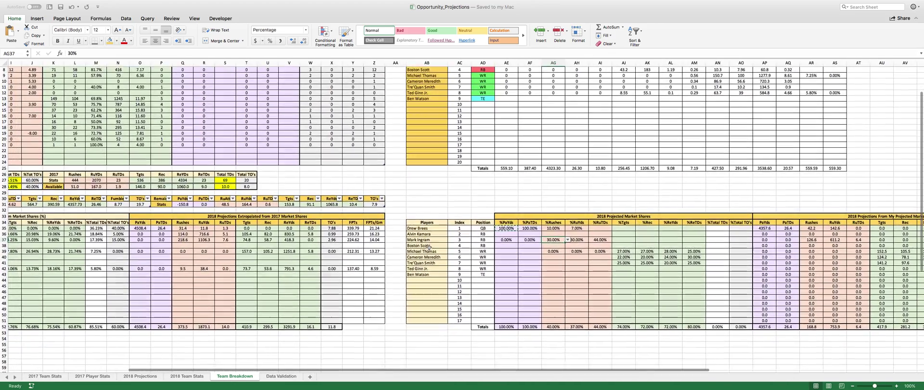
{"action": "scroll", "coordinate": [433, 254], "scroll_direction": "left", "scroll_amount": 2}
{"action": "scroll", "coordinate": [433, 254], "scroll_direction": "up", "scroll_amount": 1}
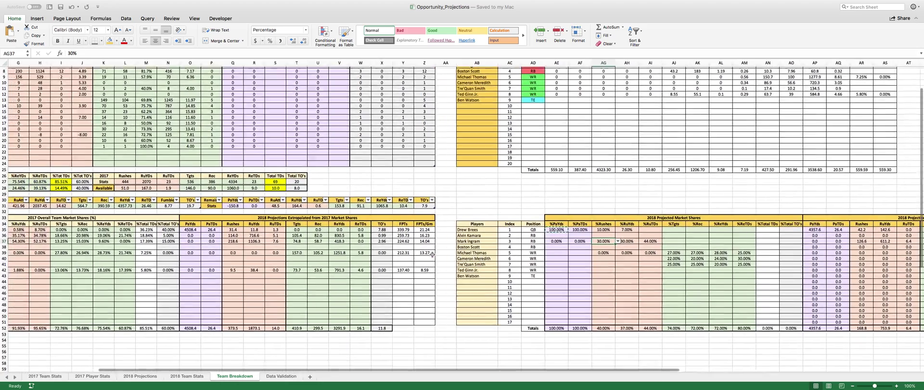
{"action": "scroll", "coordinate": [416, 260], "scroll_direction": "left", "scroll_amount": 5}
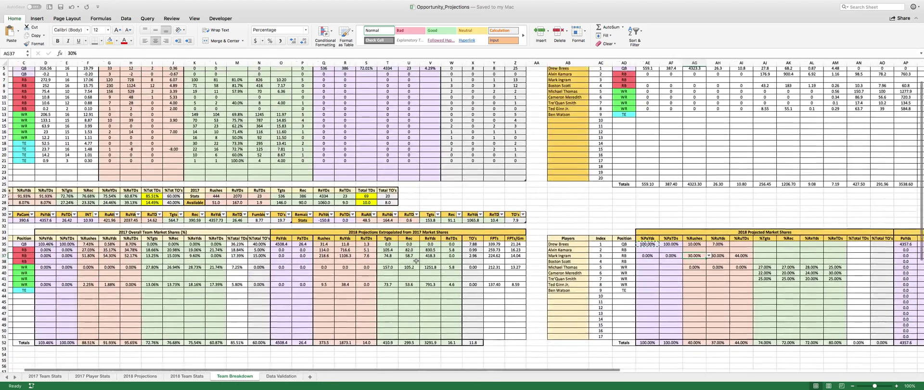
{"action": "scroll", "coordinate": [416, 260], "scroll_direction": "up", "scroll_amount": 1}
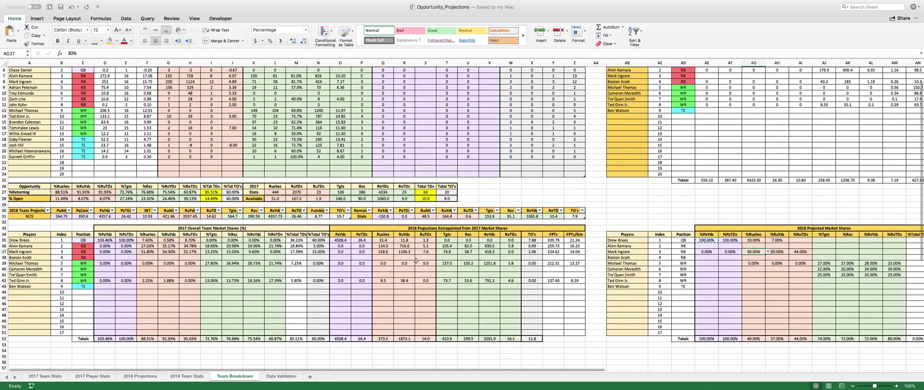
{"action": "left_click", "coordinate": [767, 251]}
{"action": "scroll", "coordinate": [753, 300], "scroll_direction": "down", "scroll_amount": 3}
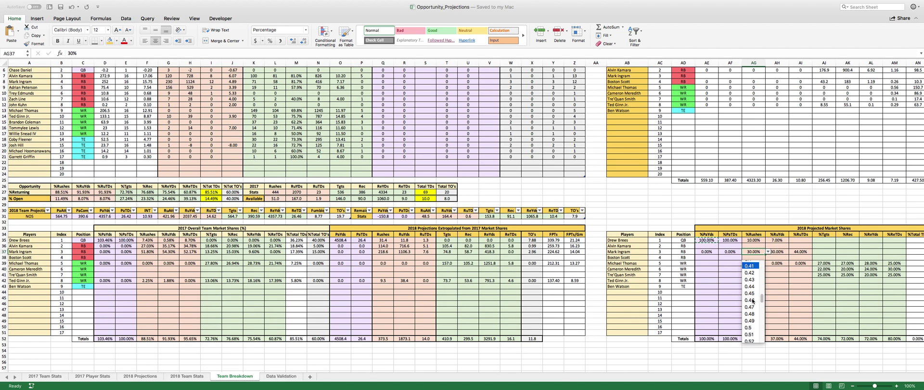
{"action": "left_click", "coordinate": [753, 306]}
- Set Mark Ingram's 2018 projected %RuYds share to 54% and his %RuTDs share to 52%
{"action": "left_click", "coordinate": [777, 251]}
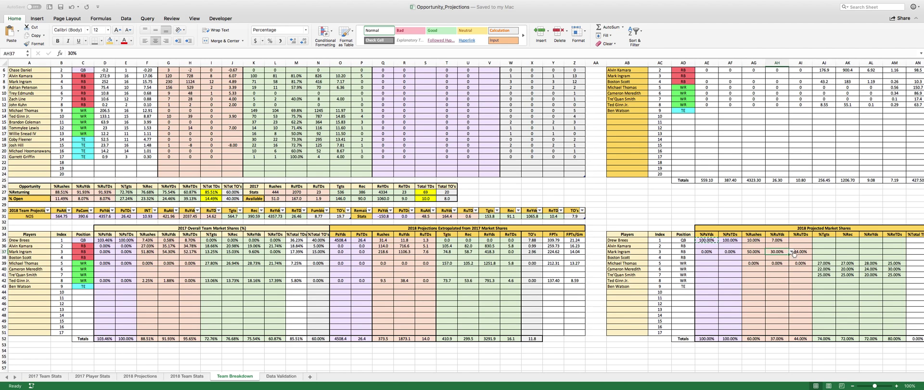
{"action": "left_click", "coordinate": [792, 251]}
{"action": "scroll", "coordinate": [771, 299], "scroll_direction": "down", "scroll_amount": 5}
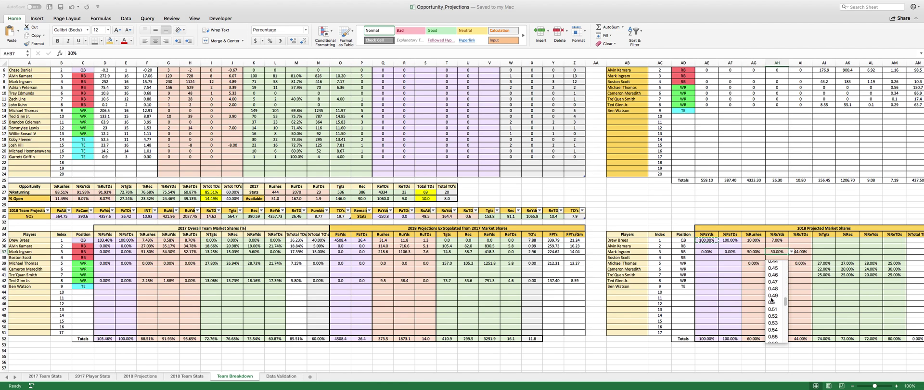
{"action": "left_click", "coordinate": [801, 252]}
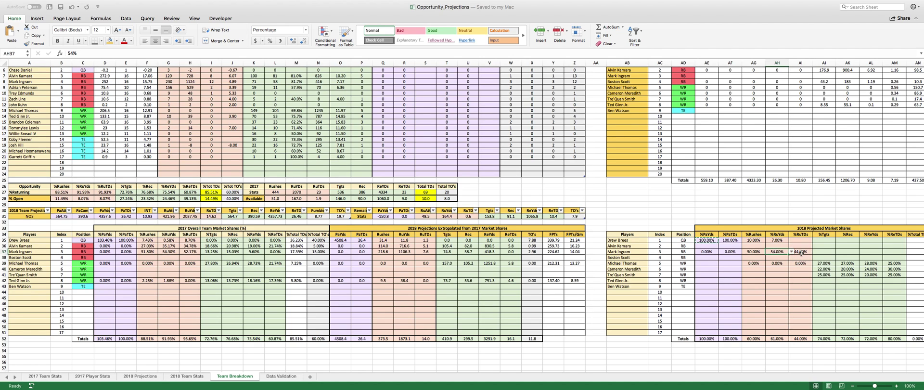
{"action": "left_click", "coordinate": [815, 252]}
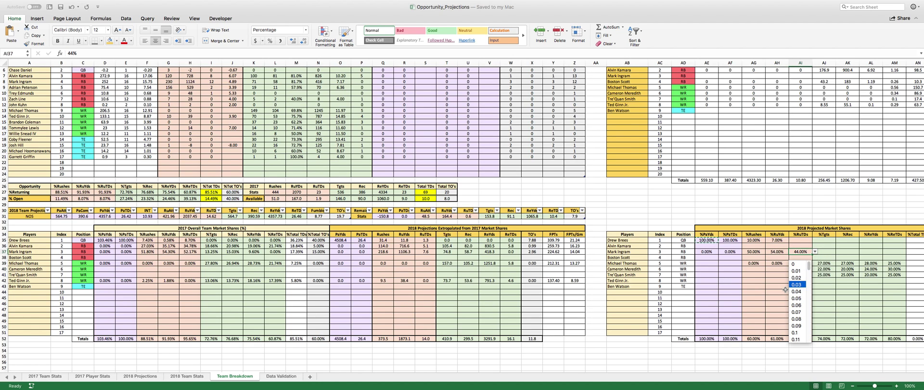
{"action": "scroll", "coordinate": [798, 318], "scroll_direction": "down", "scroll_amount": 15}
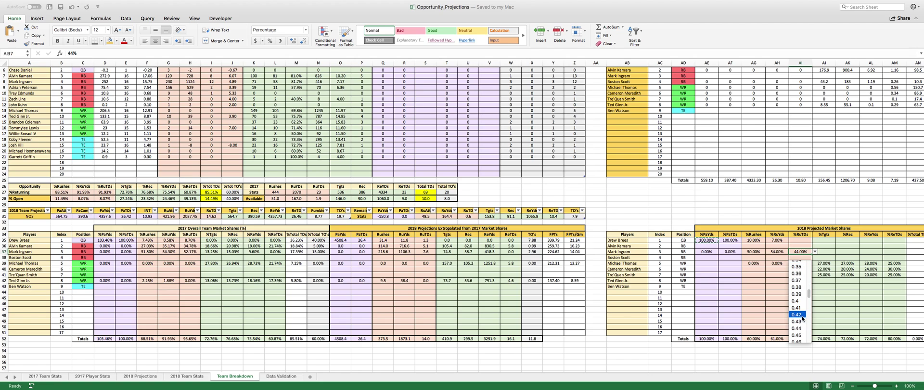
{"action": "left_click", "coordinate": [802, 290]}
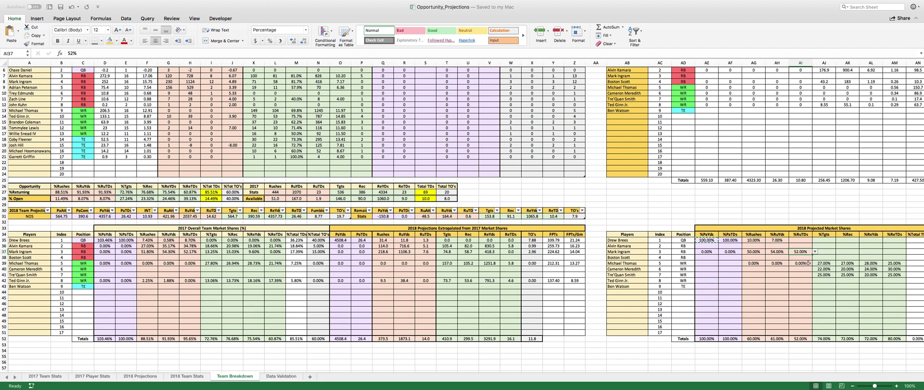
- Set Mark Ingram's 2018 projected %Tgts share in row 37 to 13% and his %Rec share to 15%
{"action": "left_click", "coordinate": [828, 251]}
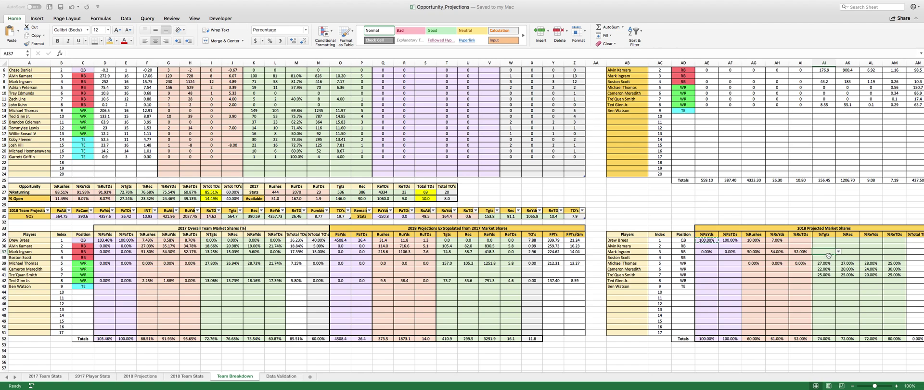
{"action": "left_click", "coordinate": [837, 252]}
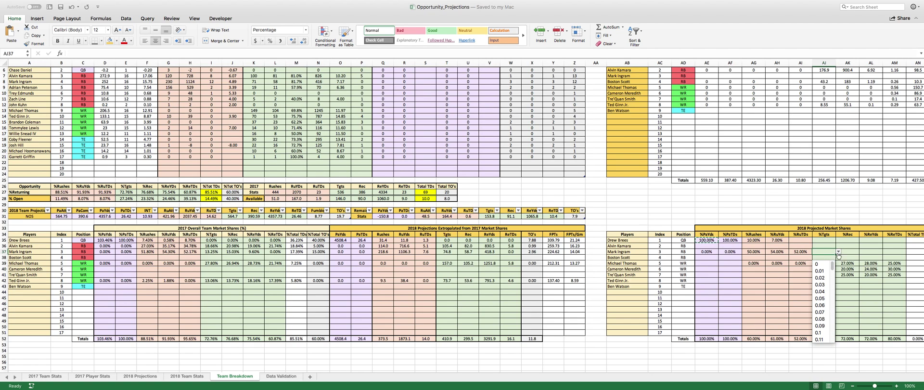
{"action": "scroll", "coordinate": [822, 289], "scroll_direction": "down", "scroll_amount": 3}
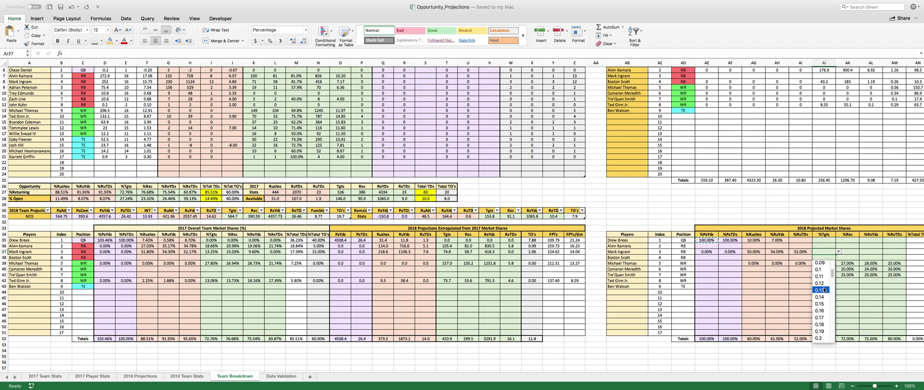
{"action": "left_click", "coordinate": [824, 289]}
{"action": "left_click", "coordinate": [850, 251]}
{"action": "left_click", "coordinate": [862, 252]}
{"action": "scroll", "coordinate": [852, 284], "scroll_direction": "down", "scroll_amount": 2}
{"action": "left_click", "coordinate": [848, 320]}
- Set Mark Ingram's 2018 projected %ReYds share to 9% and his %ReTDs share to 0%
{"action": "left_click", "coordinate": [872, 251]}
{"action": "left_click", "coordinate": [885, 252]}
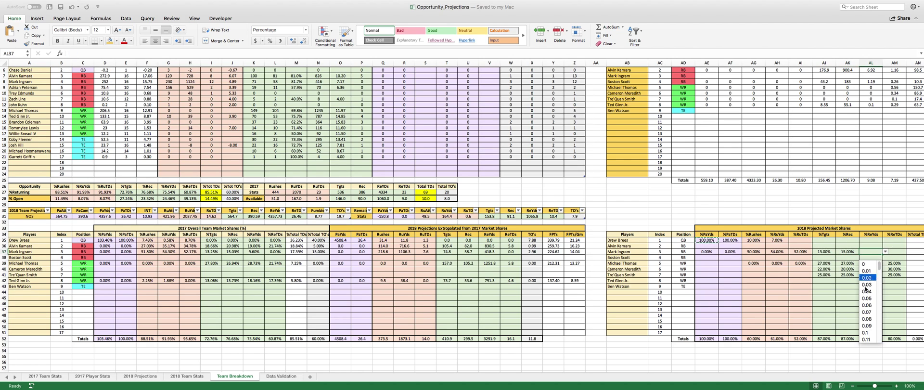
{"action": "left_click", "coordinate": [864, 325]}
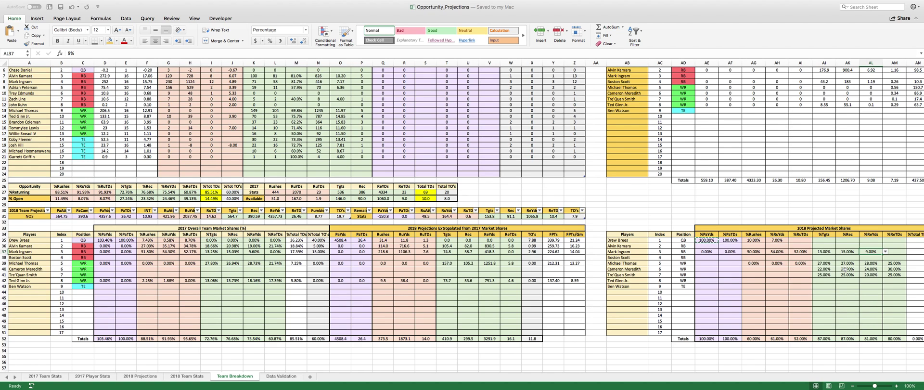
{"action": "left_click", "coordinate": [896, 251]}
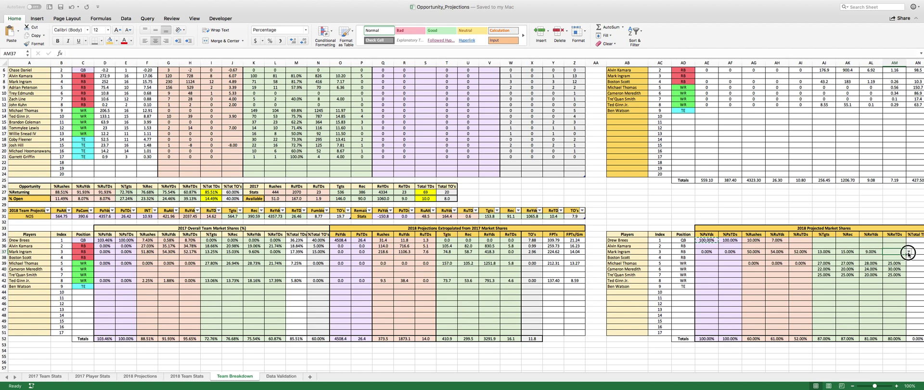
{"action": "left_click", "coordinate": [909, 251]}
{"action": "left_click", "coordinate": [891, 266]}
- Set Alvin Kamara's 2018 projected %Tgts share in row 36 to 18% and his %Rec share to 20%
{"action": "left_click", "coordinate": [825, 247]}
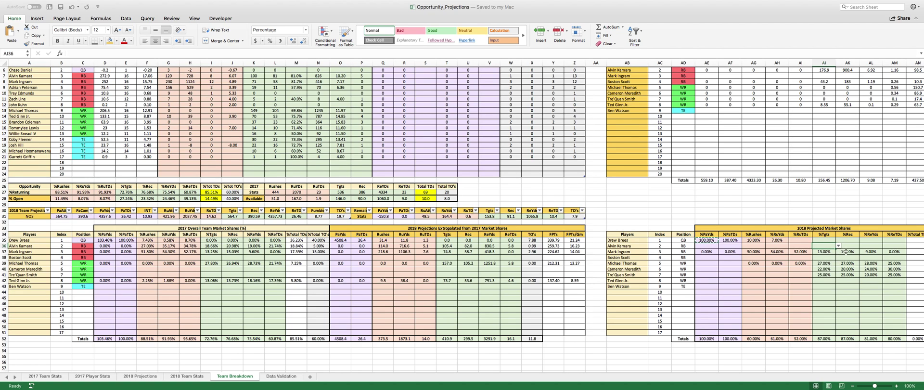
{"action": "left_click", "coordinate": [839, 246]}
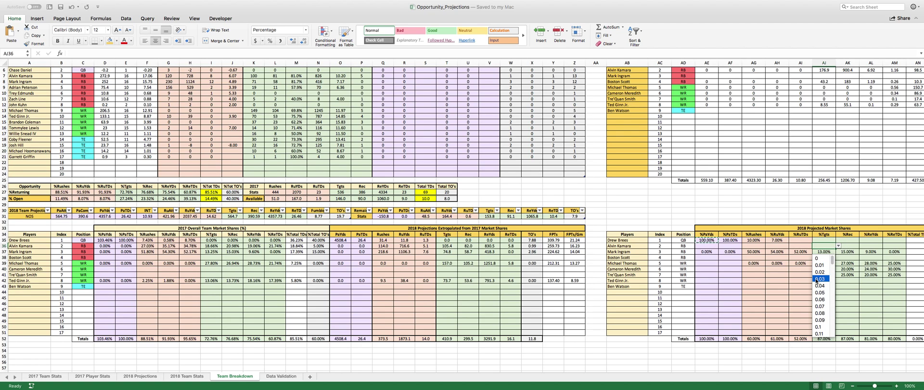
{"action": "scroll", "coordinate": [822, 284], "scroll_direction": "down", "scroll_amount": 3}
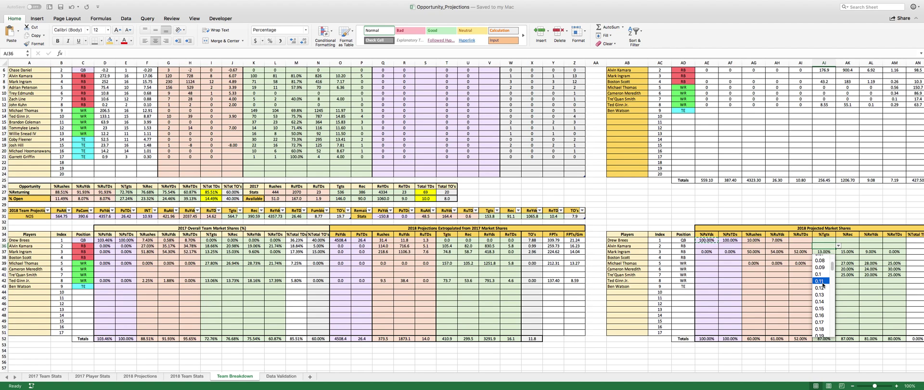
{"action": "scroll", "coordinate": [822, 286], "scroll_direction": "down", "scroll_amount": 1}
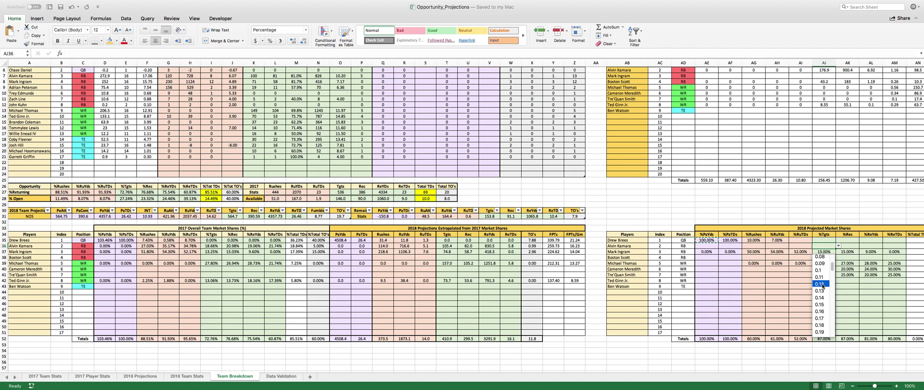
{"action": "scroll", "coordinate": [822, 286], "scroll_direction": "down", "scroll_amount": 3}
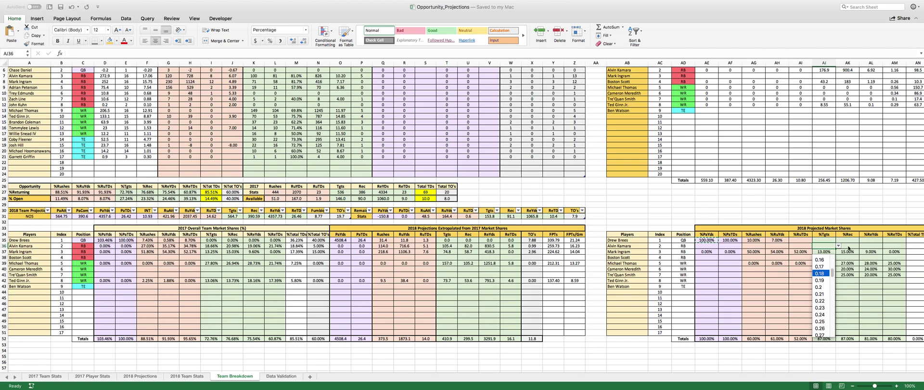
{"action": "left_click", "coordinate": [821, 273]}
{"action": "left_click", "coordinate": [847, 247]}
{"action": "left_click", "coordinate": [862, 246]}
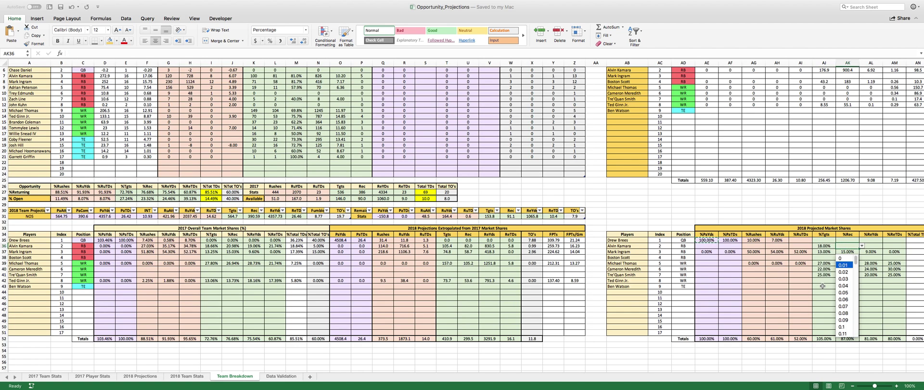
{"action": "scroll", "coordinate": [838, 294], "scroll_direction": "down", "scroll_amount": 4}
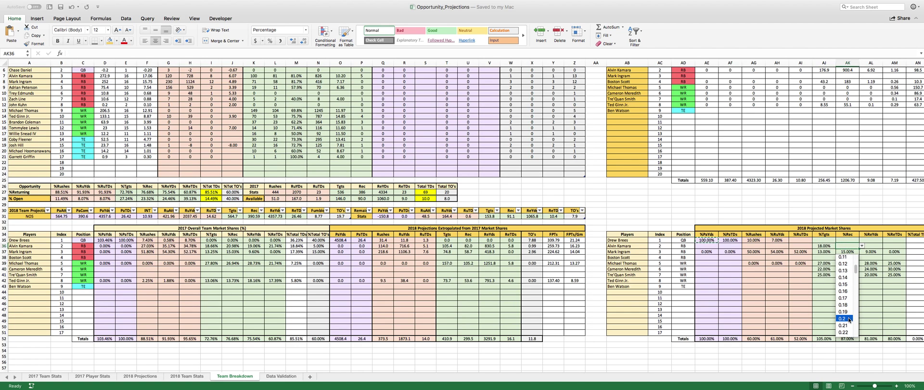
{"action": "left_click", "coordinate": [849, 319]}
- Set Alvin Kamara's 2018 projected %ReYds share to 19% and his %ReTDs share to 21%
{"action": "left_click", "coordinate": [882, 247]}
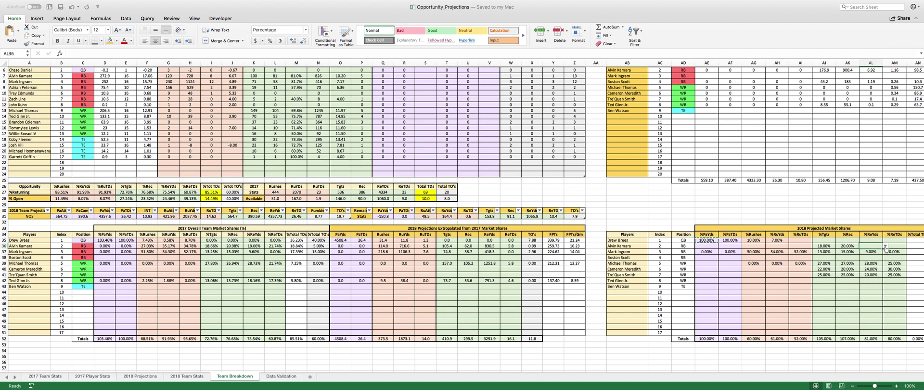
{"action": "left_click", "coordinate": [886, 246]}
{"action": "scroll", "coordinate": [868, 306], "scroll_direction": "down", "scroll_amount": 3}
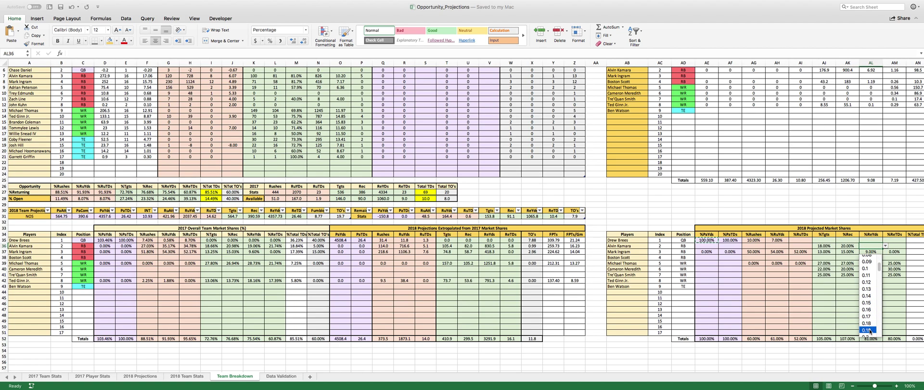
{"action": "left_click", "coordinate": [870, 330]}
{"action": "left_click", "coordinate": [891, 248]}
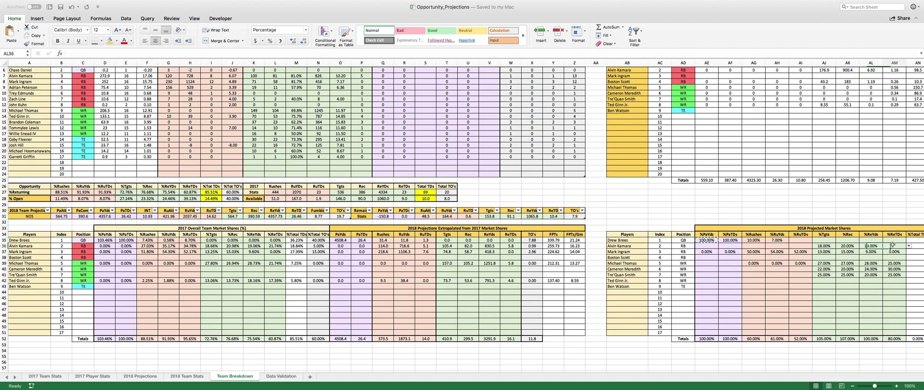
{"action": "left_click", "coordinate": [908, 245]}
{"action": "scroll", "coordinate": [891, 285], "scroll_direction": "down", "scroll_amount": 5}
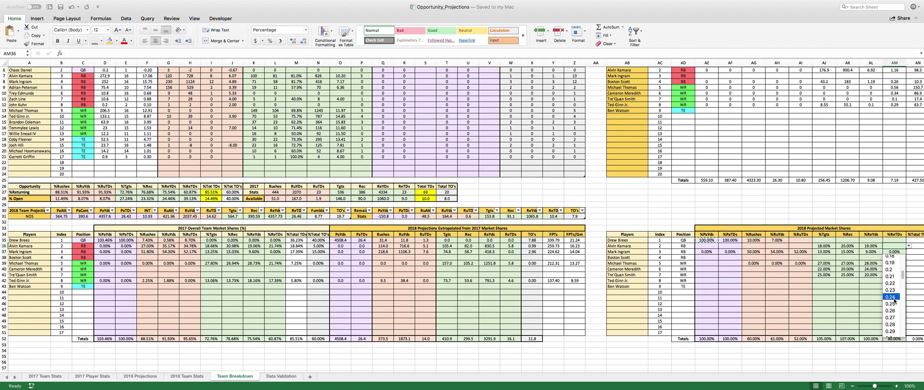
{"action": "left_click", "coordinate": [890, 276]}
- Set Alvin Kamara's 2018 projected %Rushes share in row 36 to 27% and his %RuYds share to 35%
{"action": "scroll", "coordinate": [872, 279], "scroll_direction": "right", "scroll_amount": 3}
{"action": "scroll", "coordinate": [872, 279], "scroll_direction": "up", "scroll_amount": 1}
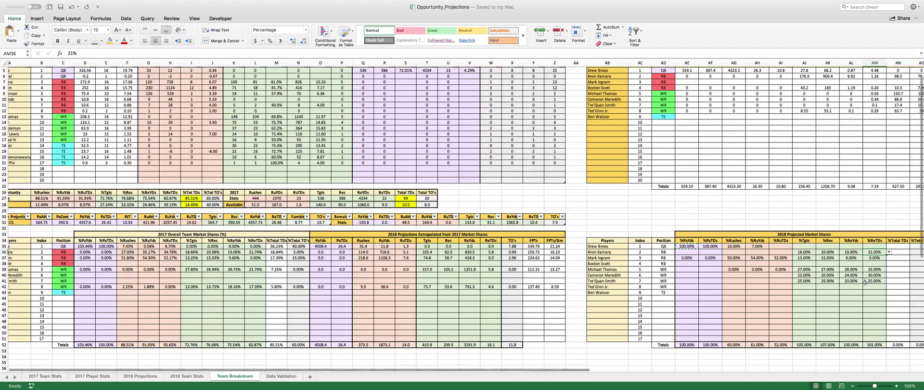
{"action": "left_click", "coordinate": [677, 258]}
{"action": "scroll", "coordinate": [677, 258], "scroll_direction": "down", "scroll_amount": 1}
{"action": "scroll", "coordinate": [677, 259], "scroll_direction": "left", "scroll_amount": 2}
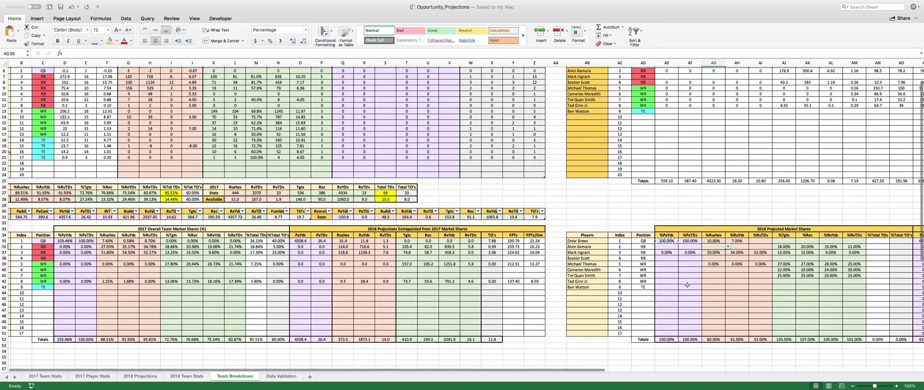
{"action": "left_click", "coordinate": [738, 248]}
{"action": "scroll", "coordinate": [722, 299], "scroll_direction": "down", "scroll_amount": 3}
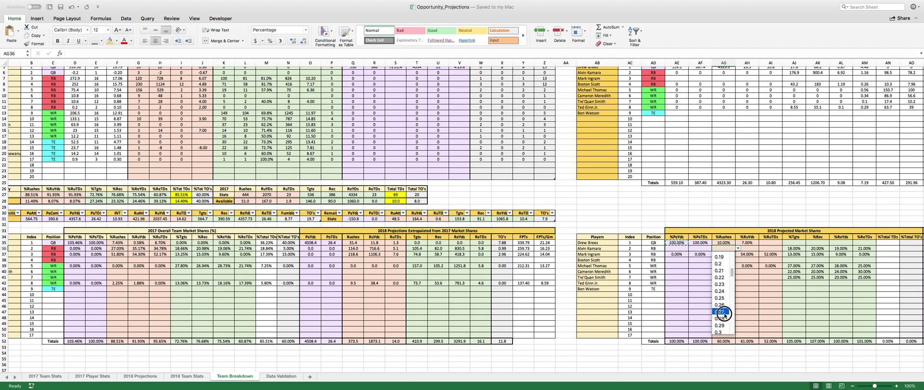
{"action": "left_click", "coordinate": [721, 311]}
{"action": "left_click", "coordinate": [748, 249]}
{"action": "left_click", "coordinate": [761, 249]}
{"action": "scroll", "coordinate": [746, 298], "scroll_direction": "down", "scroll_amount": 5}
{"action": "left_click", "coordinate": [744, 314]}
- Set Alvin Kamara's 2018 projected %RuTDs share in row 36 to 34%
{"action": "left_click", "coordinate": [770, 249]}
{"action": "left_click", "coordinate": [784, 248]}
{"action": "scroll", "coordinate": [769, 311], "scroll_direction": "down", "scroll_amount": 6}
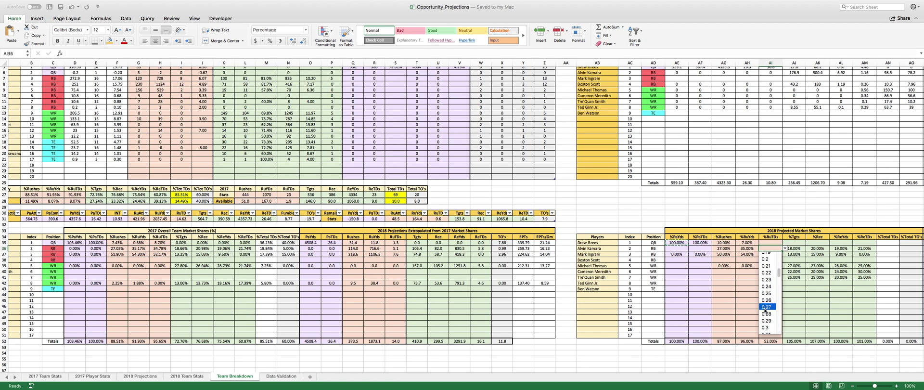
{"action": "scroll", "coordinate": [769, 306], "scroll_direction": "down", "scroll_amount": 3}
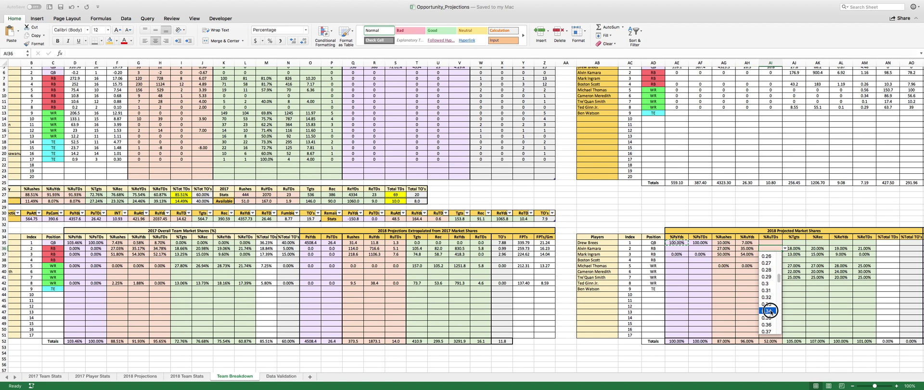
{"action": "left_click", "coordinate": [769, 307]}
- Compare Alvin Kamara's and Mark Ingram's FPTs and FPTs/Gm in the 2018 Projections From My Projected Market Shares table
{"action": "scroll", "coordinate": [782, 277], "scroll_direction": "right", "scroll_amount": 5}
{"action": "scroll", "coordinate": [782, 277], "scroll_direction": "down", "scroll_amount": 1}
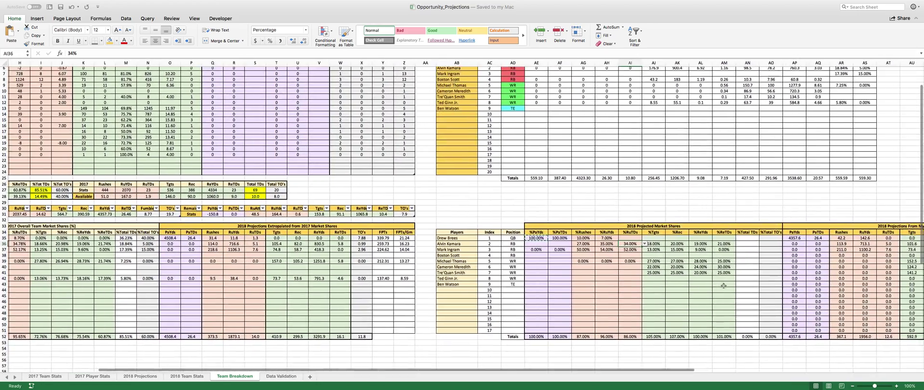
{"action": "scroll", "coordinate": [724, 286], "scroll_direction": "right", "scroll_amount": 3}
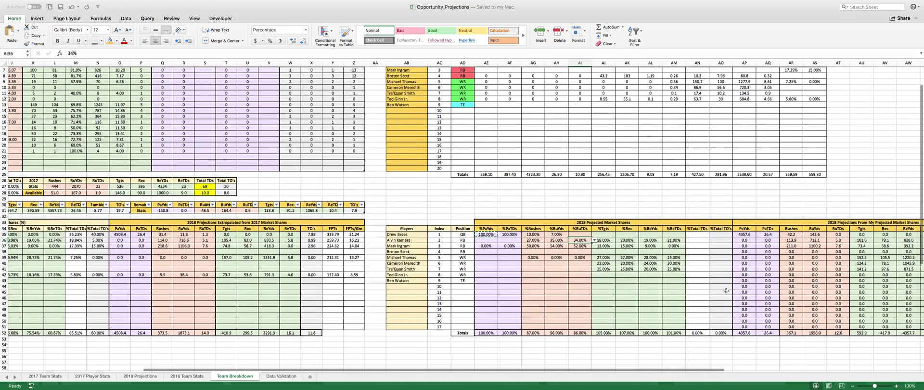
{"action": "scroll", "coordinate": [726, 293], "scroll_direction": "right", "scroll_amount": 1}
{"action": "scroll", "coordinate": [726, 293], "scroll_direction": "down", "scroll_amount": 1}
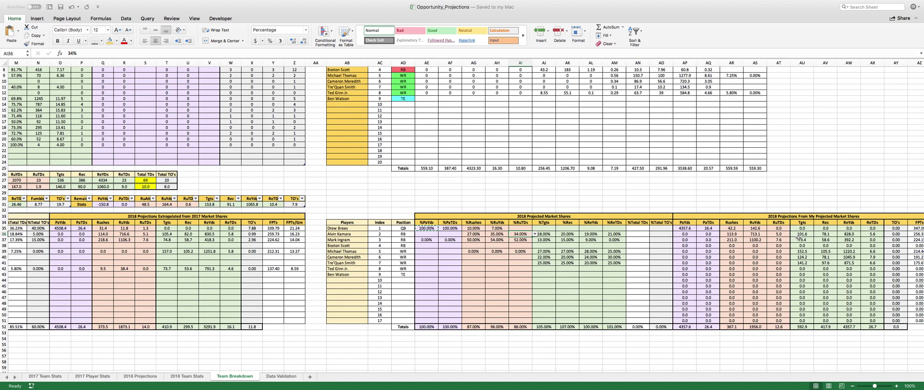
{"action": "scroll", "coordinate": [799, 236], "scroll_direction": "right", "scroll_amount": 3}
{"action": "scroll", "coordinate": [799, 236], "scroll_direction": "down", "scroll_amount": 1}
{"action": "scroll", "coordinate": [757, 226], "scroll_direction": "right", "scroll_amount": 1}
{"action": "scroll", "coordinate": [757, 226], "scroll_direction": "down", "scroll_amount": 1}
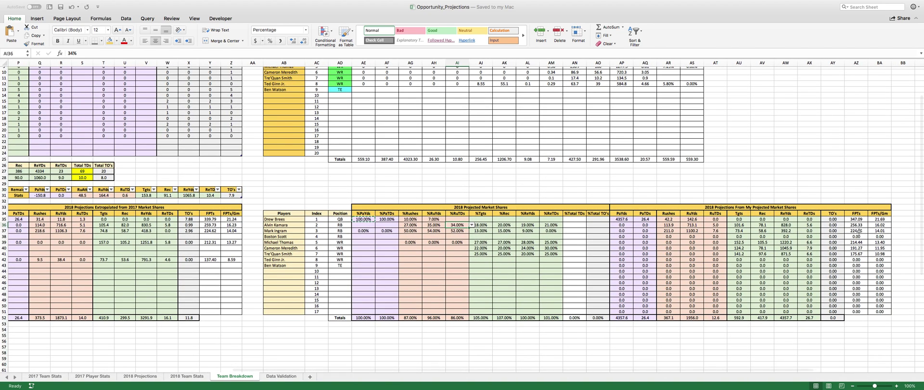
{"action": "left_click_drag", "start_coordinate": [859, 225], "coordinate": [861, 231]}
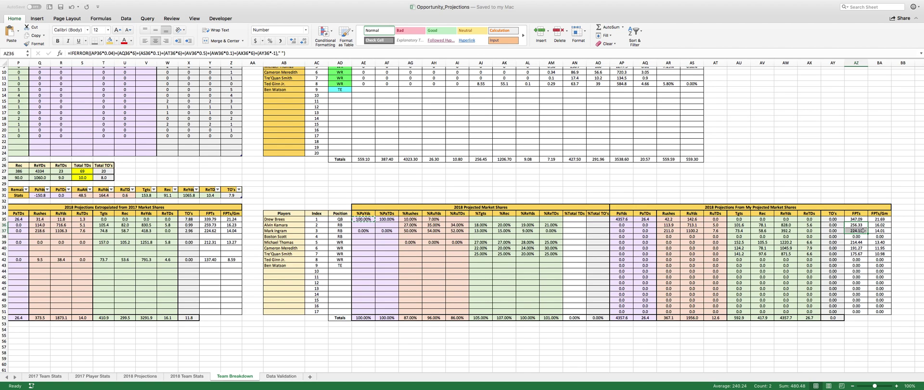
{"action": "left_click_drag", "start_coordinate": [880, 224], "coordinate": [881, 231]}
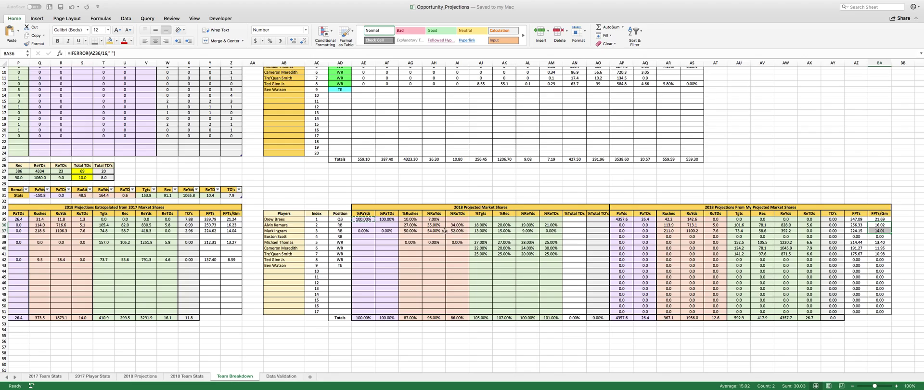
- Change Alvin Kamara's 2018 projected %Rushes share in row 36 to 35%
{"action": "scroll", "coordinate": [446, 231], "scroll_direction": "left", "scroll_amount": 5}
{"action": "scroll", "coordinate": [447, 231], "scroll_direction": "down", "scroll_amount": 2}
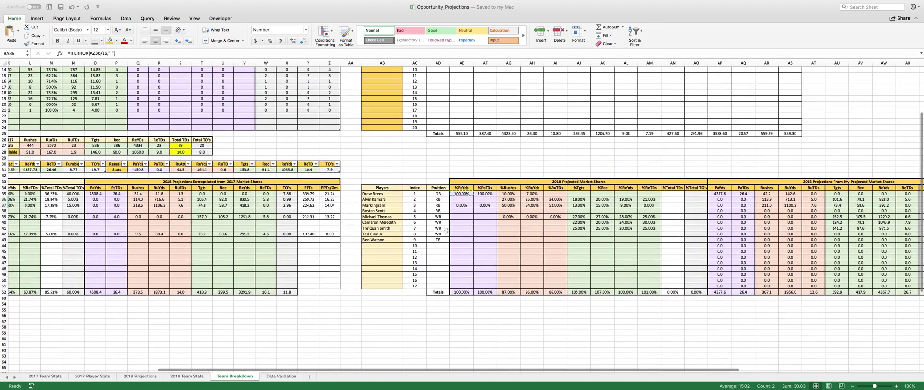
{"action": "scroll", "coordinate": [446, 231], "scroll_direction": "left", "scroll_amount": 3}
{"action": "left_click", "coordinate": [579, 202]}
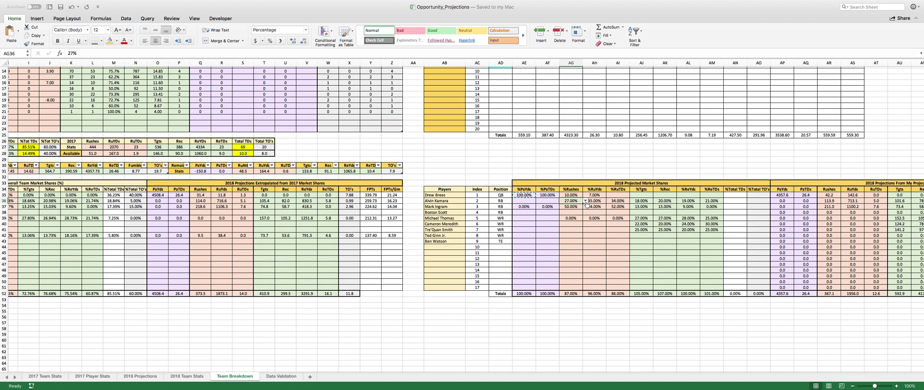
{"action": "left_click", "coordinate": [585, 201]}
{"action": "scroll", "coordinate": [570, 255], "scroll_direction": "down", "scroll_amount": 3}
{"action": "scroll", "coordinate": [572, 268], "scroll_direction": "down", "scroll_amount": 3}
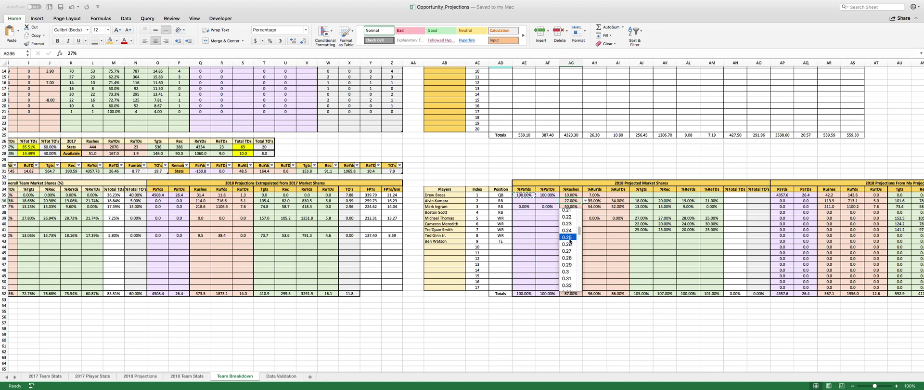
{"action": "scroll", "coordinate": [569, 240], "scroll_direction": "down", "scroll_amount": 3}
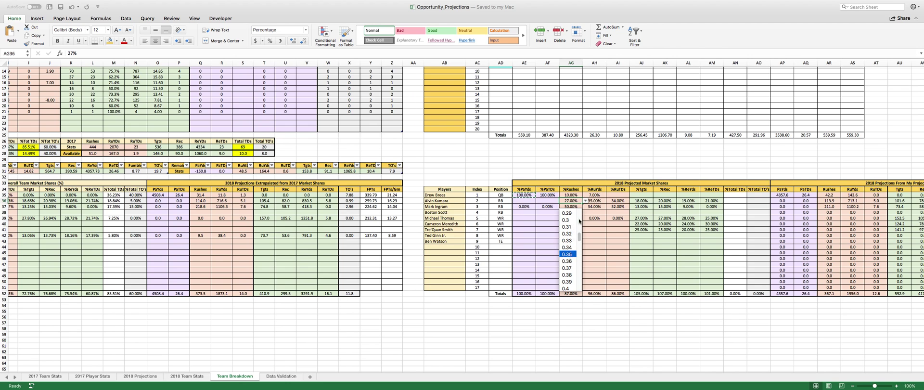
{"action": "key", "text": "Return"}
- Set Alvin Kamara's 2018 projected %RuYds share in row 36 to 39%
{"action": "left_click", "coordinate": [595, 200]}
{"action": "left_click", "coordinate": [609, 200]}
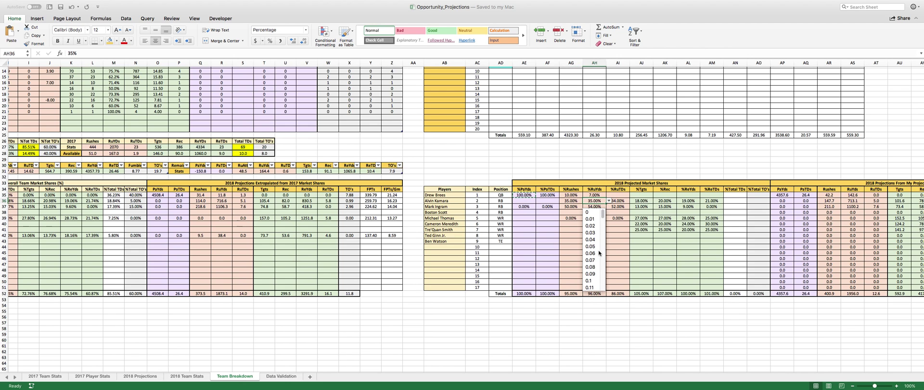
{"action": "scroll", "coordinate": [600, 252], "scroll_direction": "down", "scroll_amount": 8}
{"action": "scroll", "coordinate": [596, 273], "scroll_direction": "down", "scroll_amount": 4}
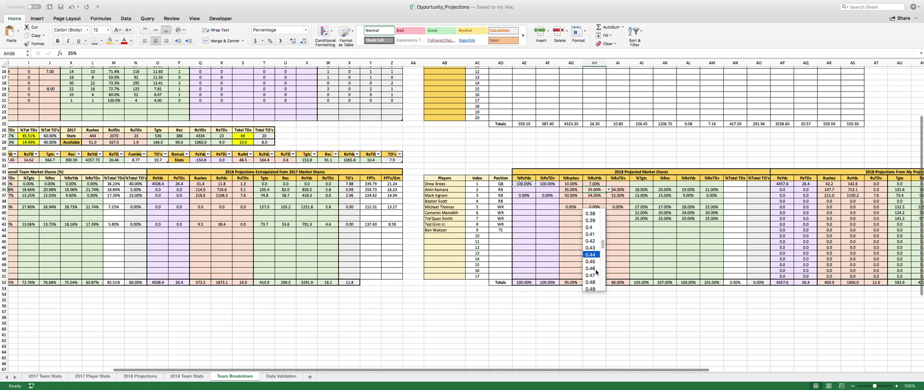
{"action": "scroll", "coordinate": [599, 237], "scroll_direction": "up", "scroll_amount": 1}
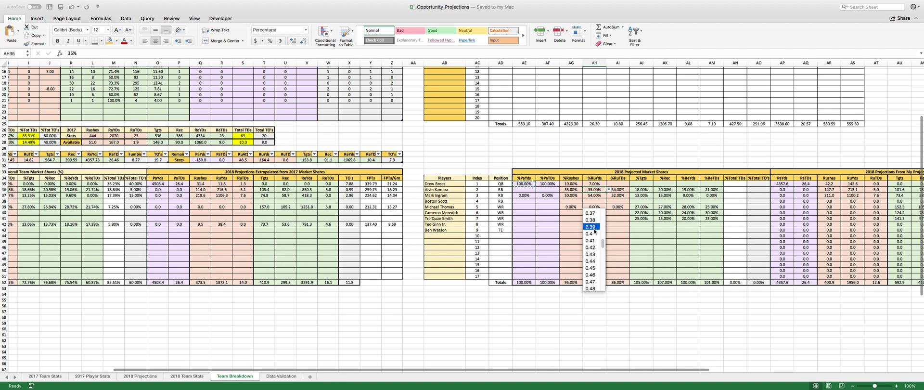
{"action": "left_click", "coordinate": [590, 226]}
- Set Alvin Kamara's 2018 projected %RuTDs share in row 36 to 38%
{"action": "left_click", "coordinate": [622, 190]}
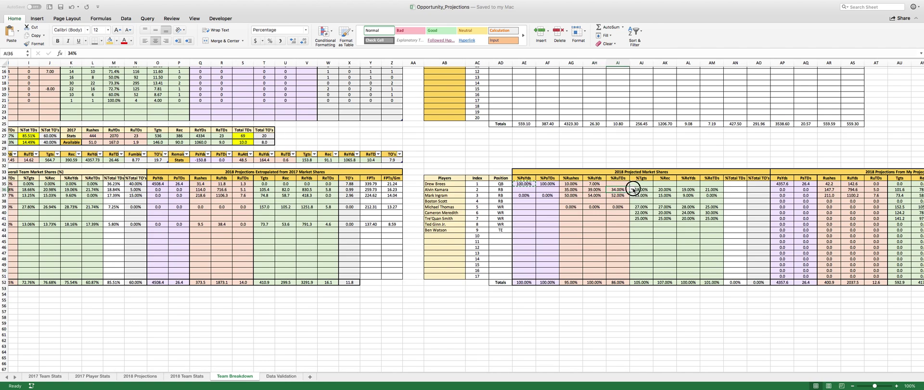
{"action": "left_click", "coordinate": [632, 189]}
{"action": "scroll", "coordinate": [617, 241], "scroll_direction": "up", "scroll_amount": 8}
{"action": "scroll", "coordinate": [618, 255], "scroll_direction": "down", "scroll_amount": 6}
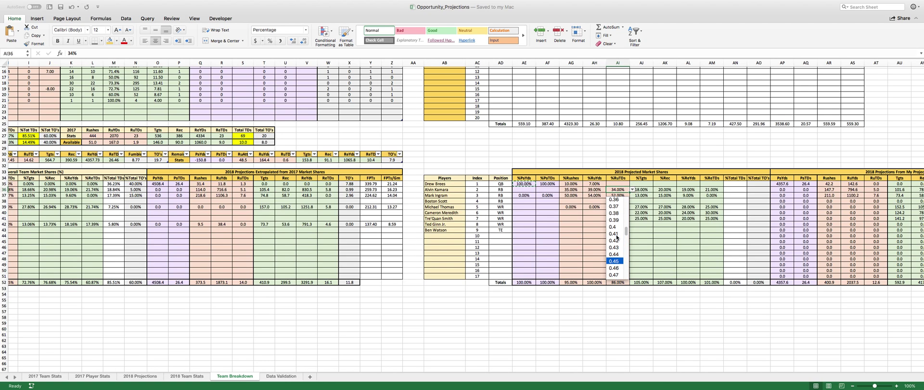
{"action": "left_click", "coordinate": [614, 213]}
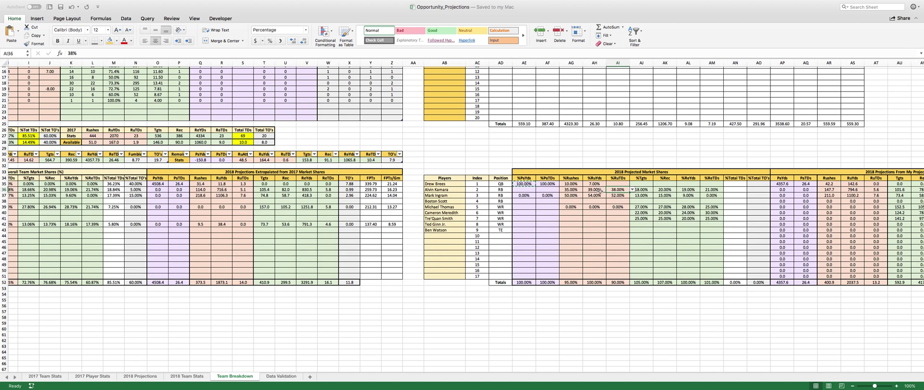
- Set Mark Ingram's 2018 projected %Rushes share in row 37 to 41%
{"action": "left_click", "coordinate": [569, 193]}
{"action": "left_click", "coordinate": [585, 196]}
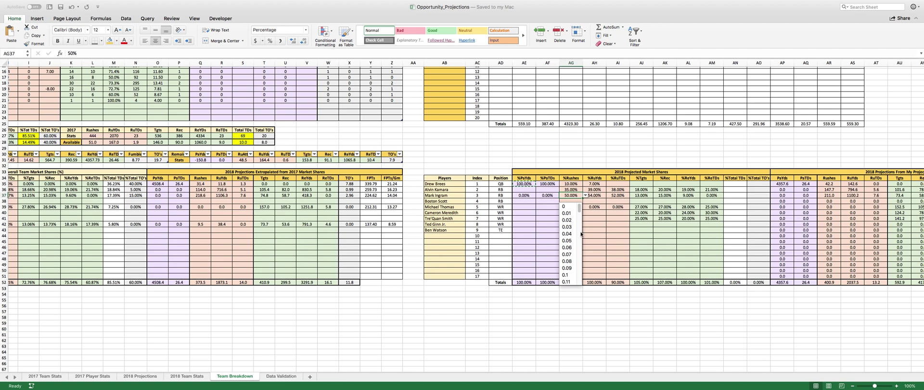
{"action": "scroll", "coordinate": [570, 244], "scroll_direction": "down", "scroll_amount": 9}
{"action": "scroll", "coordinate": [570, 244], "scroll_direction": "down", "scroll_amount": 5}
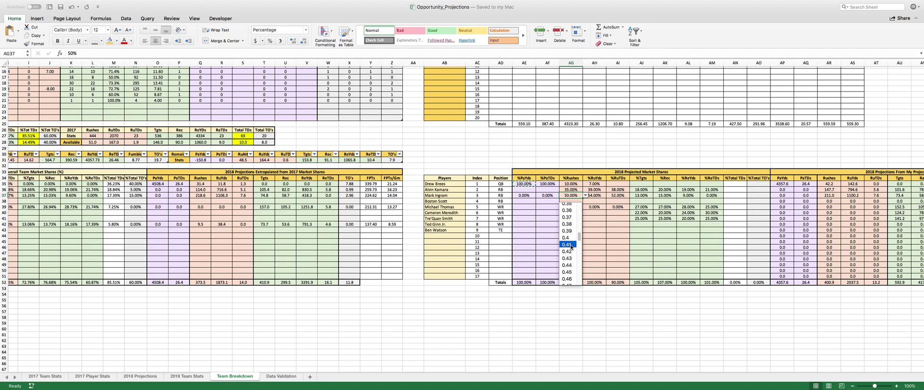
{"action": "scroll", "coordinate": [569, 221], "scroll_direction": "up", "scroll_amount": 1}
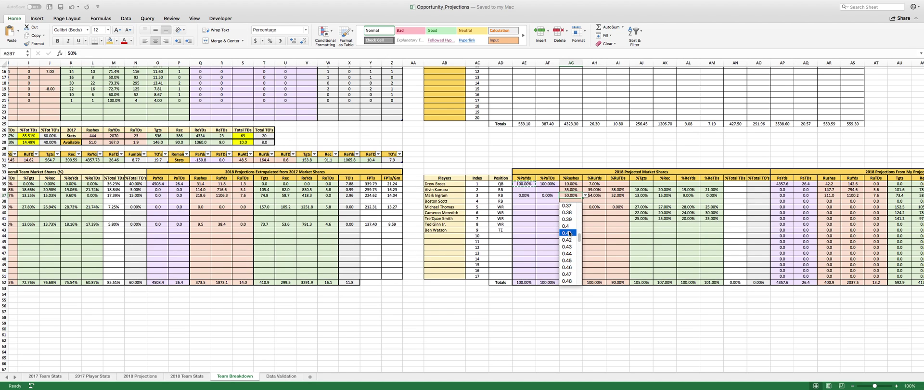
{"action": "left_click", "coordinate": [571, 234]}
- Set Mark Ingram's 2018 projected %RuYds share in row 37 to 48%
{"action": "left_click", "coordinate": [596, 195]}
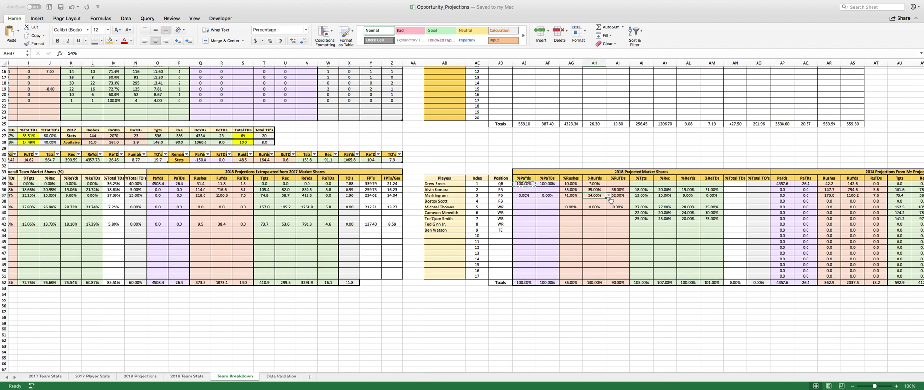
{"action": "left_click", "coordinate": [608, 195]}
{"action": "scroll", "coordinate": [596, 234], "scroll_direction": "down", "scroll_amount": 15}
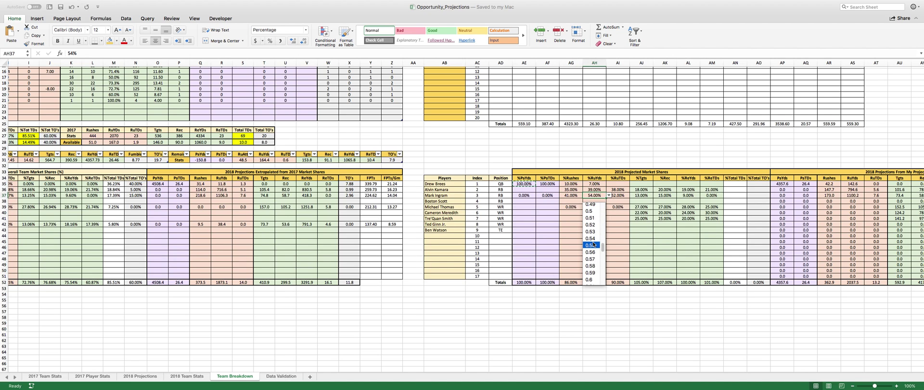
{"action": "left_click", "coordinate": [591, 224]}
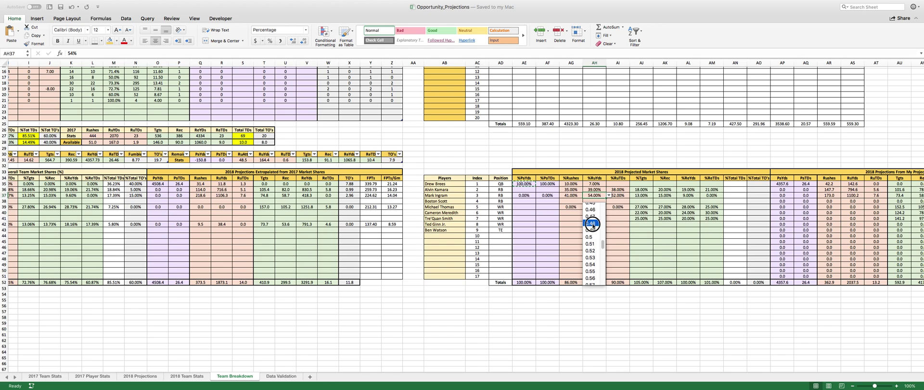
- Set Mark Ingram's 2018 projected %RuTDs share in row 37 to 48%
{"action": "left_click", "coordinate": [618, 195]}
{"action": "left_click", "coordinate": [633, 196]}
{"action": "scroll", "coordinate": [616, 234], "scroll_direction": "down", "scroll_amount": 9}
{"action": "scroll", "coordinate": [616, 235], "scroll_direction": "down", "scroll_amount": 6}
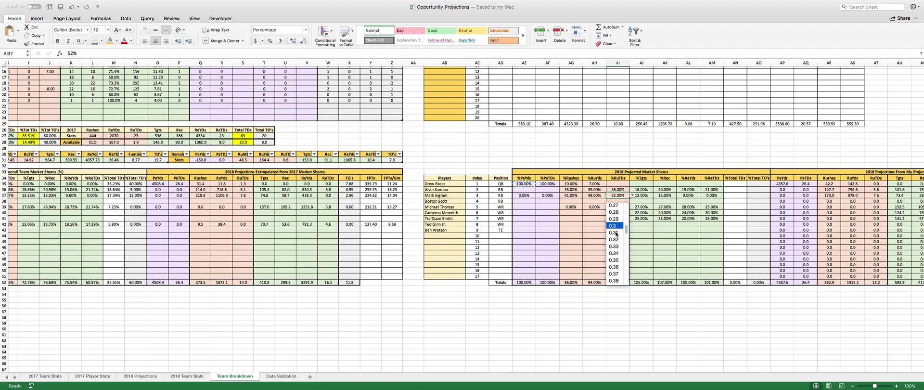
{"action": "scroll", "coordinate": [614, 235], "scroll_direction": "down", "scroll_amount": 3}
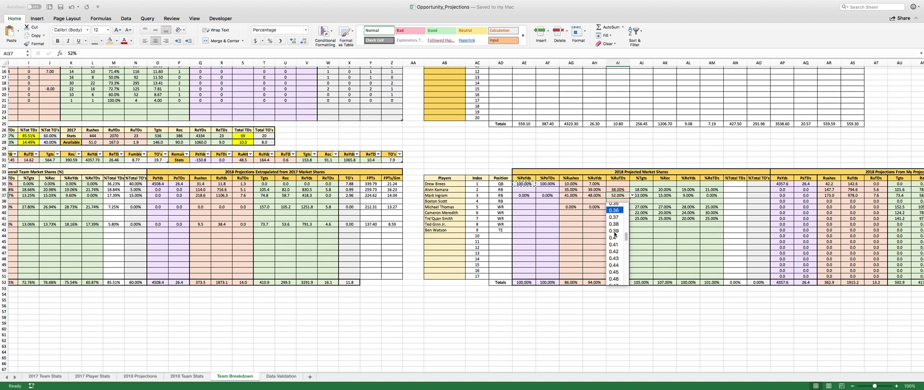
{"action": "scroll", "coordinate": [615, 234], "scroll_direction": "down", "scroll_amount": 10}
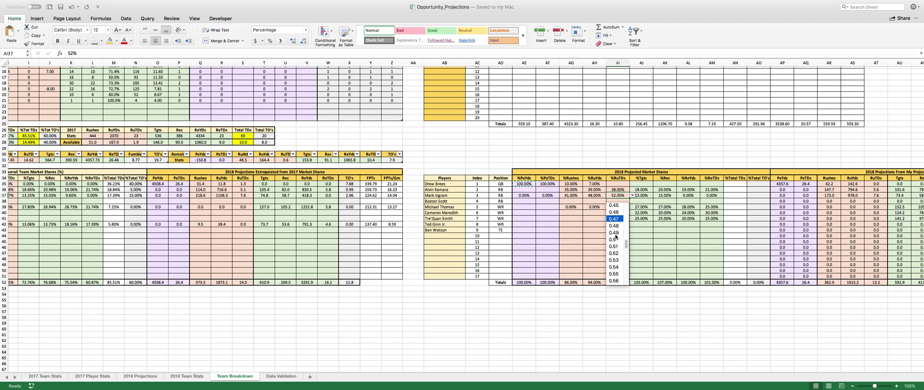
{"action": "left_click", "coordinate": [614, 225]}
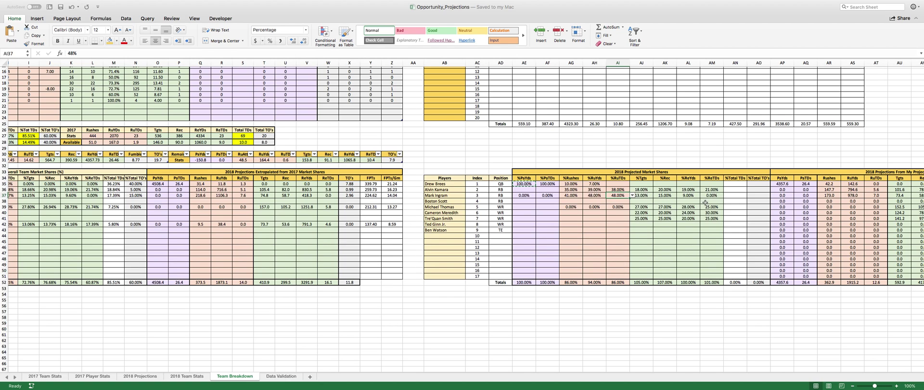
- Check Mark Ingram's projected receiving shares in row 37 and set Alvin Kamara's 2018 projected %Tgts share in row 36 to 21%
{"action": "left_click", "coordinate": [713, 195]}
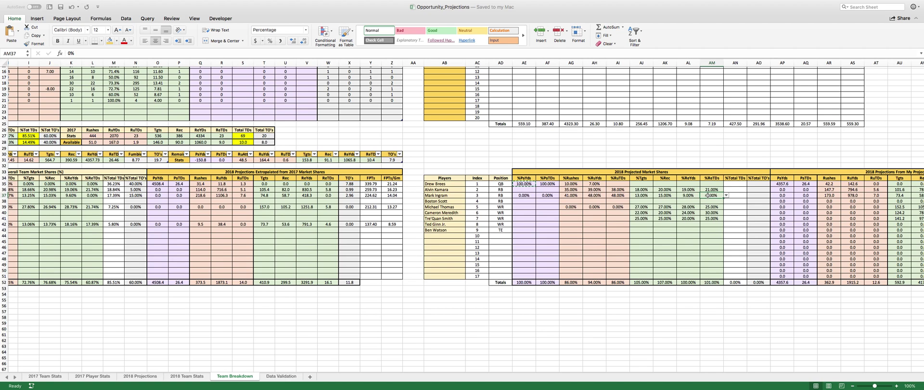
{"action": "left_click_drag", "start_coordinate": [643, 195], "coordinate": [718, 196]}
{"action": "left_click", "coordinate": [642, 190]}
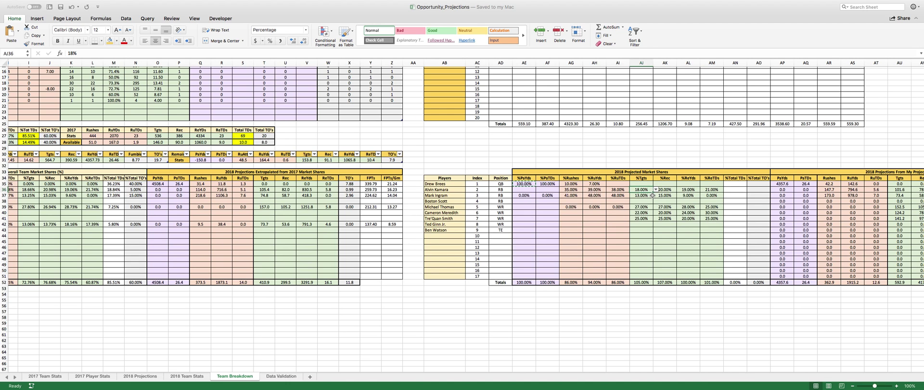
{"action": "scroll", "coordinate": [655, 193], "scroll_direction": "down", "scroll_amount": 1}
{"action": "scroll", "coordinate": [655, 192], "scroll_direction": "right", "scroll_amount": 1}
{"action": "left_click", "coordinate": [648, 192]}
{"action": "scroll", "coordinate": [628, 222], "scroll_direction": "down", "scroll_amount": 5}
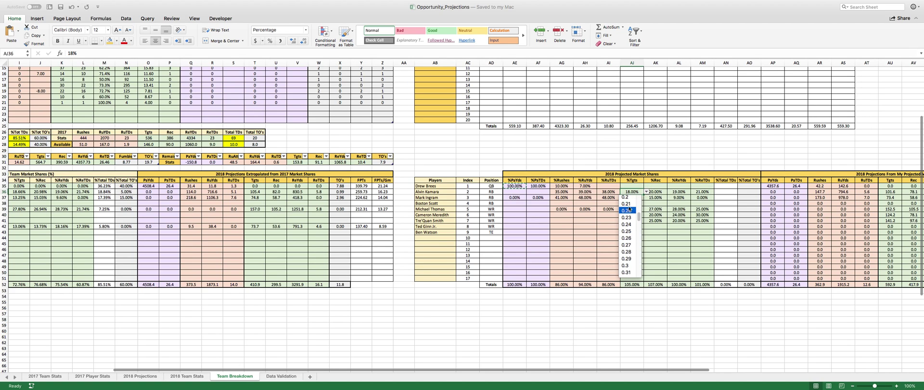
{"action": "left_click", "coordinate": [627, 204]}
- Set Alvin Kamara's 2018 projected %Rec share in row 36 to 21%
{"action": "left_click", "coordinate": [663, 192]}
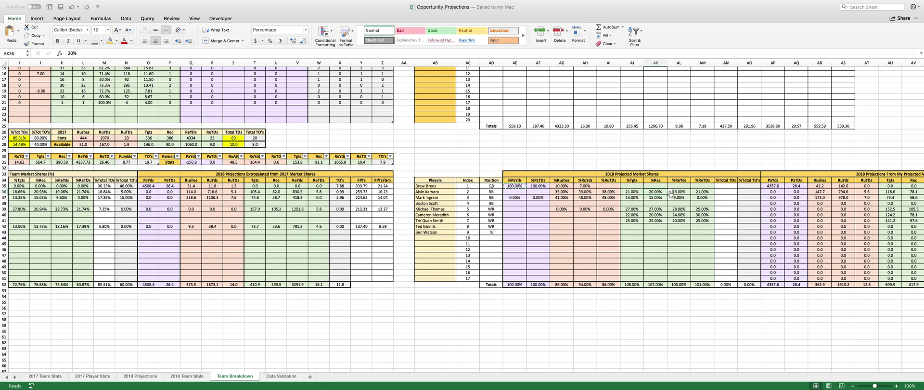
{"action": "left_click", "coordinate": [669, 191]}
{"action": "scroll", "coordinate": [655, 236], "scroll_direction": "down", "scroll_amount": 3}
{"action": "scroll", "coordinate": [657, 248], "scroll_direction": "down", "scroll_amount": 5}
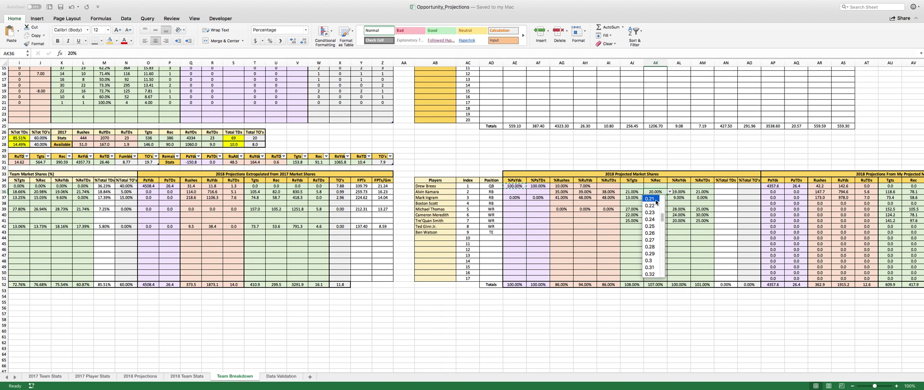
{"action": "left_click", "coordinate": [656, 199]}
- Set Alvin Kamara's 2018 projected %ReYds share in row 36 to 20% and his %ReTDs share to 19%
{"action": "left_click", "coordinate": [681, 192]}
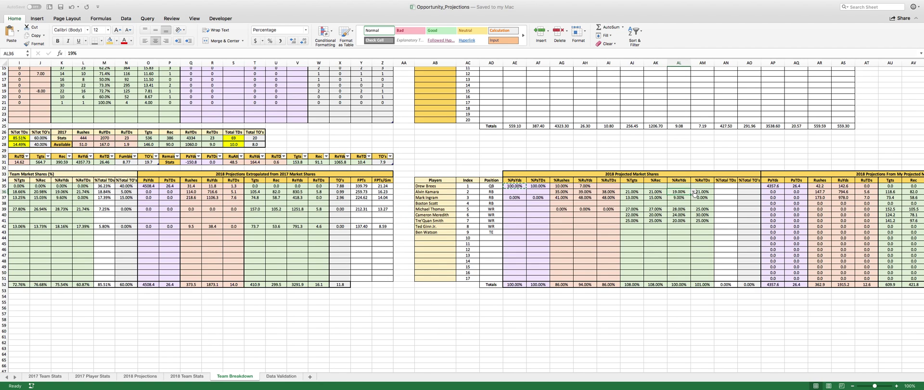
{"action": "left_click", "coordinate": [693, 192]}
{"action": "scroll", "coordinate": [676, 234], "scroll_direction": "down", "scroll_amount": 5}
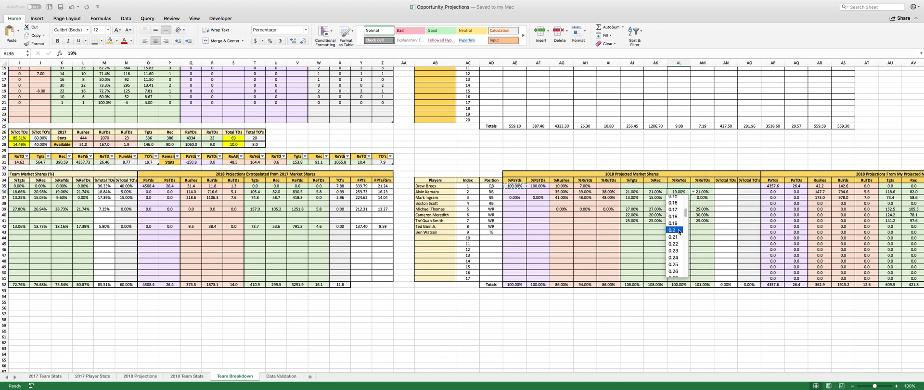
{"action": "key", "text": "Return"}
{"action": "left_click", "coordinate": [706, 192]}
{"action": "left_click", "coordinate": [717, 191]}
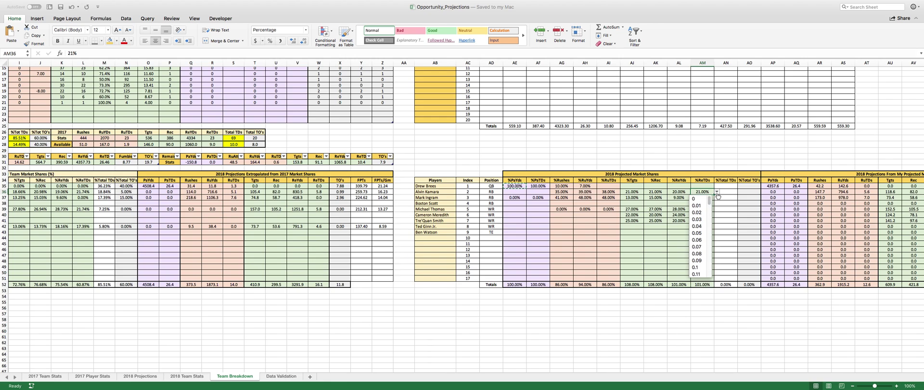
{"action": "scroll", "coordinate": [694, 239], "scroll_direction": "down", "scroll_amount": 5}
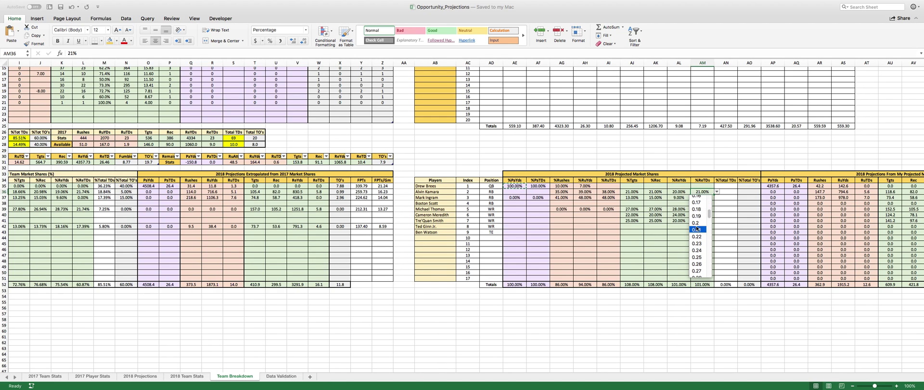
{"action": "left_click", "coordinate": [696, 215]}
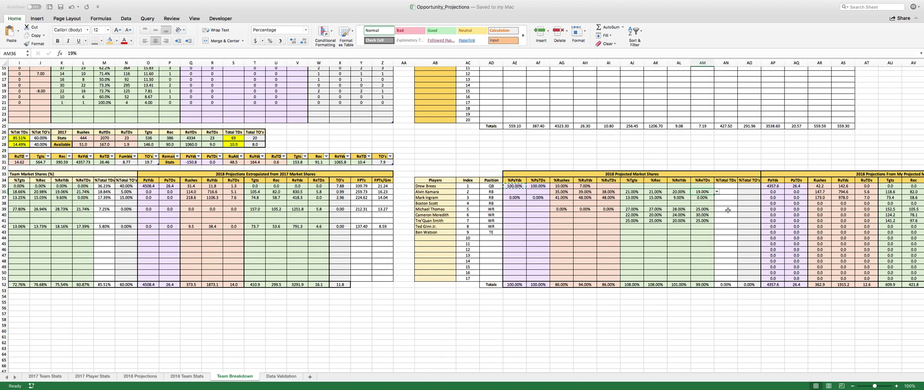
- Review Alvin Kamara's and Mark Ingram's FPTs and FPTs/Gm under the adjusted shares in the 2018 Projections From My Projected Market Shares table
{"action": "scroll", "coordinate": [666, 218], "scroll_direction": "right", "scroll_amount": 1}
{"action": "scroll", "coordinate": [666, 217], "scroll_direction": "right", "scroll_amount": 5}
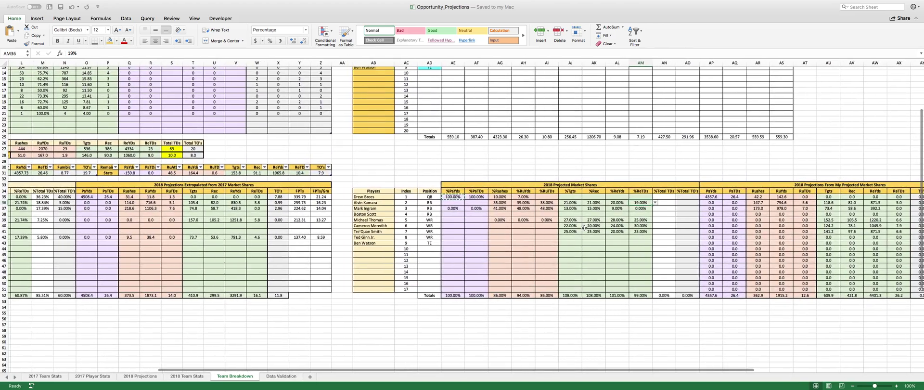
{"action": "scroll", "coordinate": [674, 222], "scroll_direction": "right", "scroll_amount": 1}
{"action": "scroll", "coordinate": [674, 222], "scroll_direction": "down", "scroll_amount": 1}
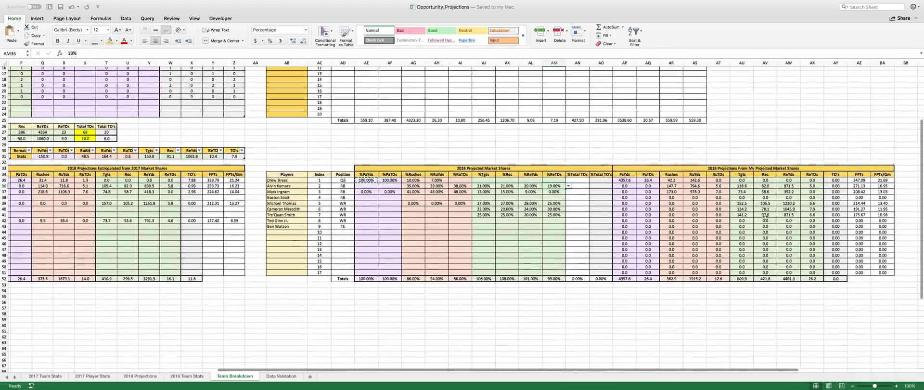
{"action": "left_click", "coordinate": [848, 188]}
{"action": "left_click", "coordinate": [871, 187]}
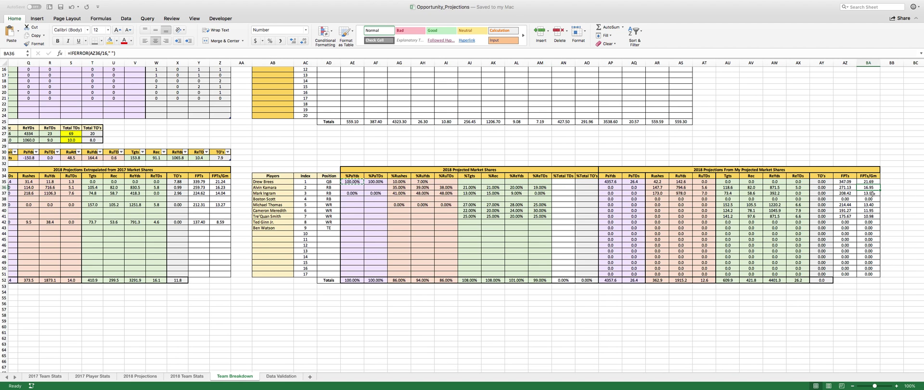
{"action": "left_click", "coordinate": [868, 193]}
{"action": "left_click", "coordinate": [849, 194]}
{"action": "left_click", "coordinate": [865, 193]}
{"action": "left_click", "coordinate": [850, 194]}
{"action": "left_click_drag", "start_coordinate": [850, 193], "coordinate": [865, 194]}
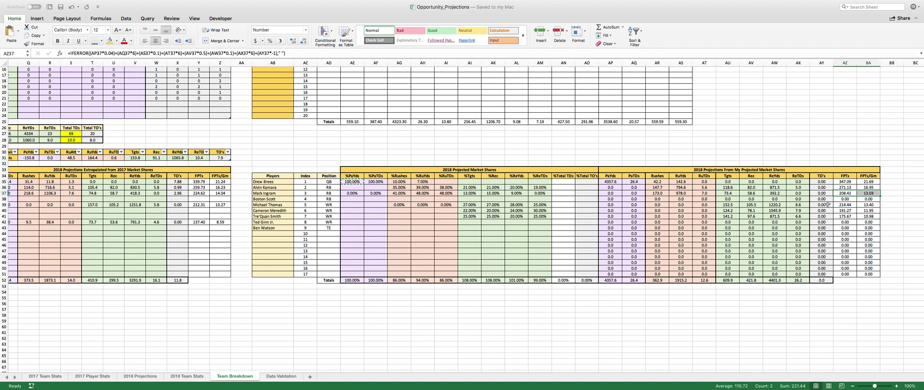
- Compare the players' RuYds column in the projected market shares table with the RuYds column in the upper 2018 Projections table
{"action": "scroll", "coordinate": [811, 211], "scroll_direction": "up", "scroll_amount": 1}
{"action": "scroll", "coordinate": [812, 210], "scroll_direction": "up", "scroll_amount": 5}
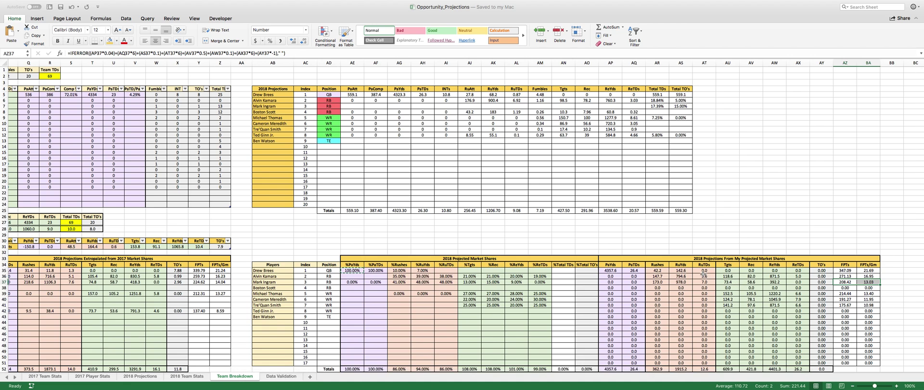
{"action": "scroll", "coordinate": [702, 277], "scroll_direction": "down", "scroll_amount": 2}
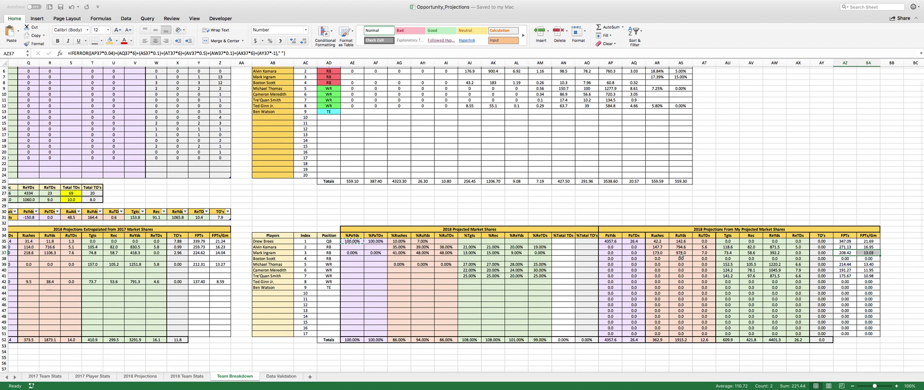
{"action": "left_click", "coordinate": [682, 242]}
{"action": "left_click_drag", "start_coordinate": [681, 242], "coordinate": [681, 332]}
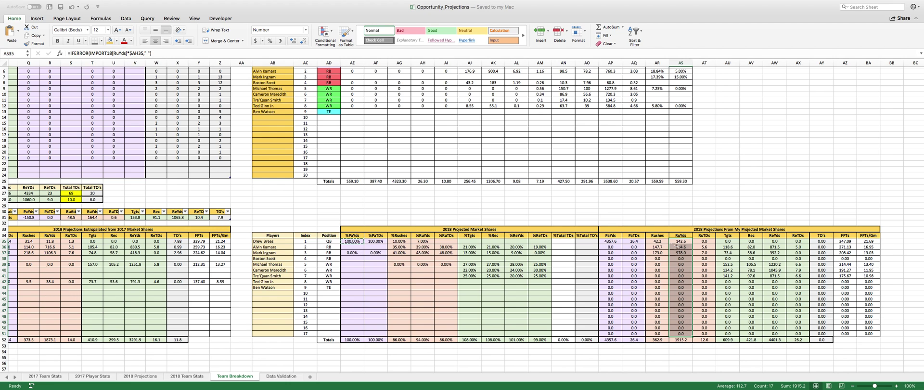
{"action": "scroll", "coordinate": [533, 257], "scroll_direction": "up", "scroll_amount": 3}
{"action": "left_click", "coordinate": [491, 94]}
{"action": "left_click_drag", "start_coordinate": [486, 179], "coordinate": [490, 202]}
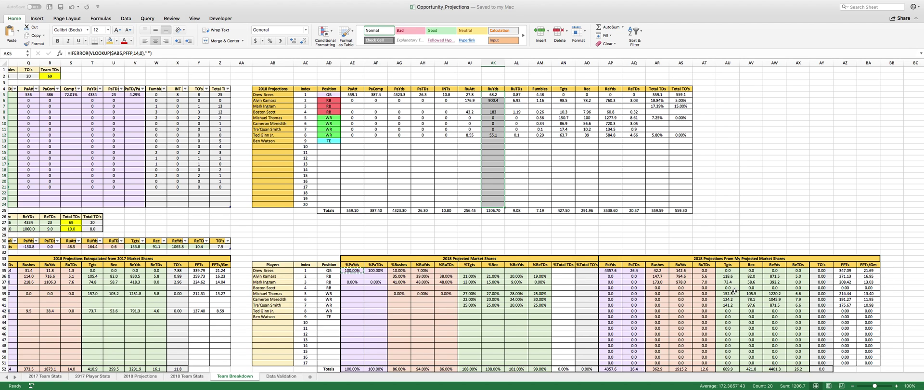
- Examine the receivers' projected ReYds and Rec figures, and return to the 2017 Overall Team Market Shares table
{"action": "left_click", "coordinate": [793, 284]}
{"action": "left_click", "coordinate": [776, 287]}
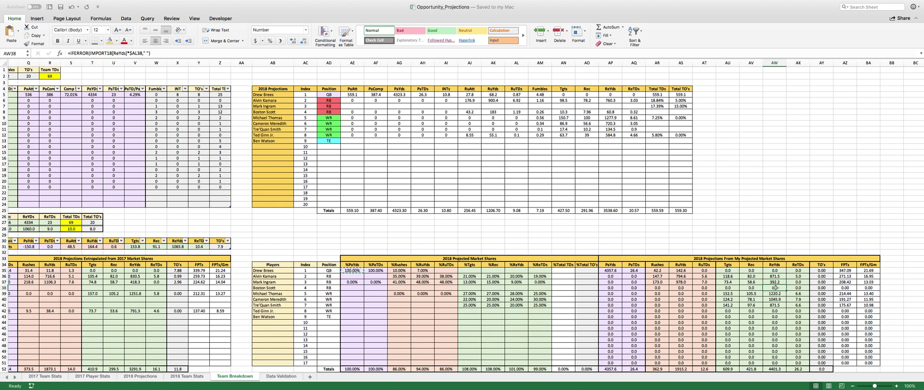
{"action": "left_click", "coordinate": [775, 304]}
{"action": "left_click", "coordinate": [753, 301]}
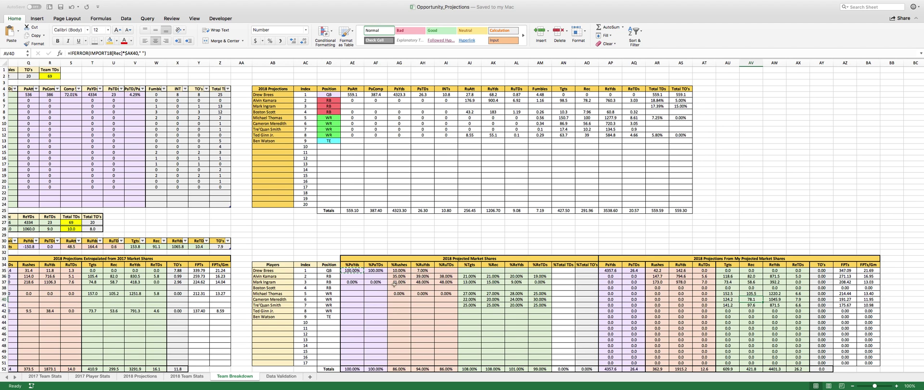
{"action": "scroll", "coordinate": [520, 269], "scroll_direction": "down", "scroll_amount": 5}
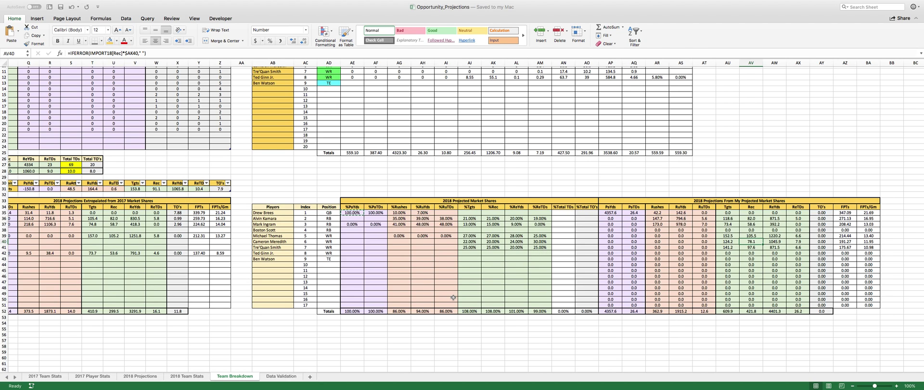
{"action": "scroll", "coordinate": [486, 265], "scroll_direction": "left", "scroll_amount": 10}
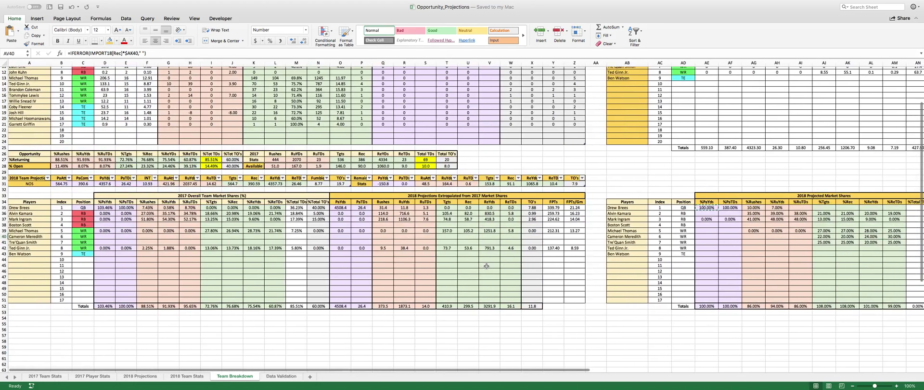